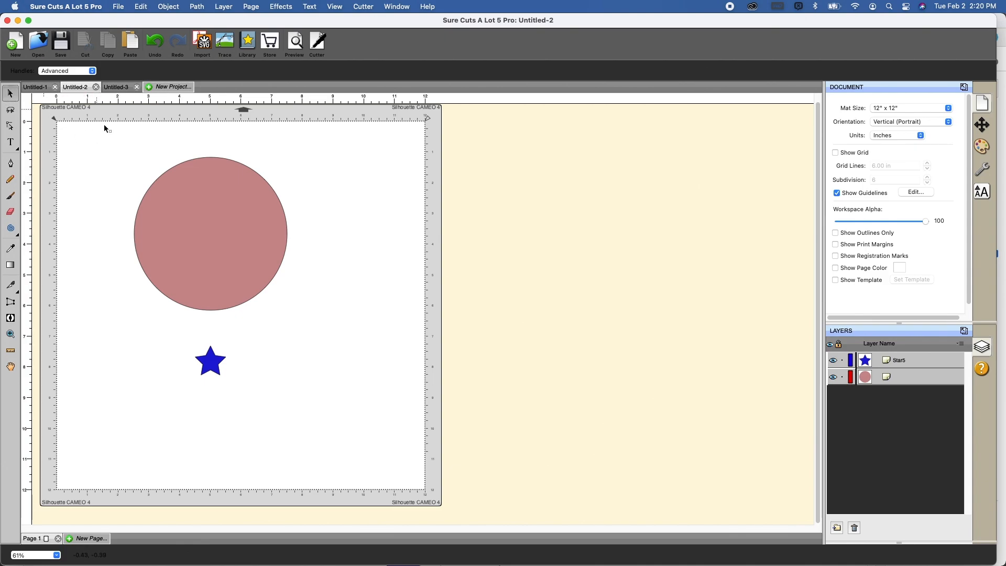
# Step: Select the circle and the star, and start the Object On Path effect with automatic preview enabled
pyautogui.moveTo(96, 137); pyautogui.dragTo(369, 418)
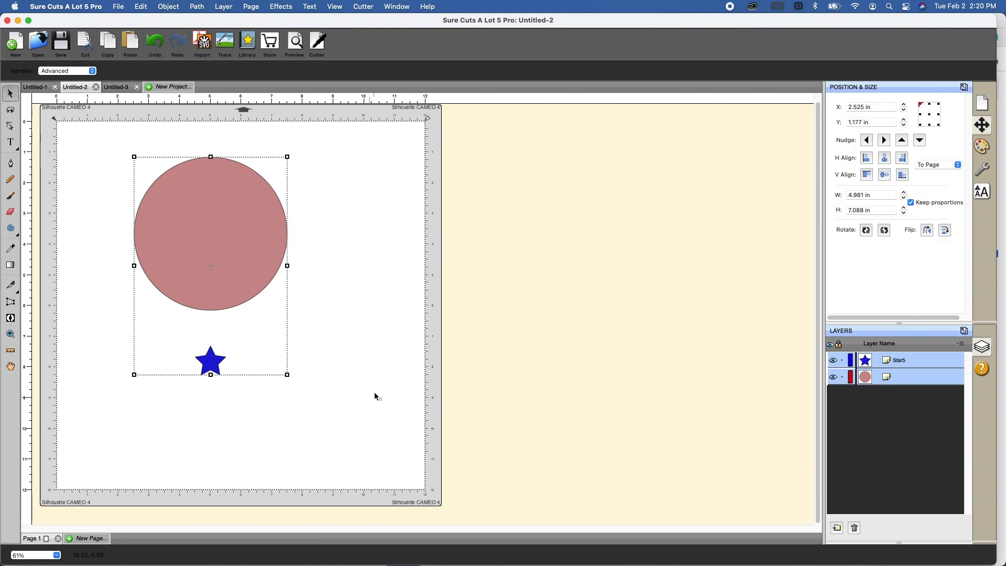
pyautogui.click(281, 6)
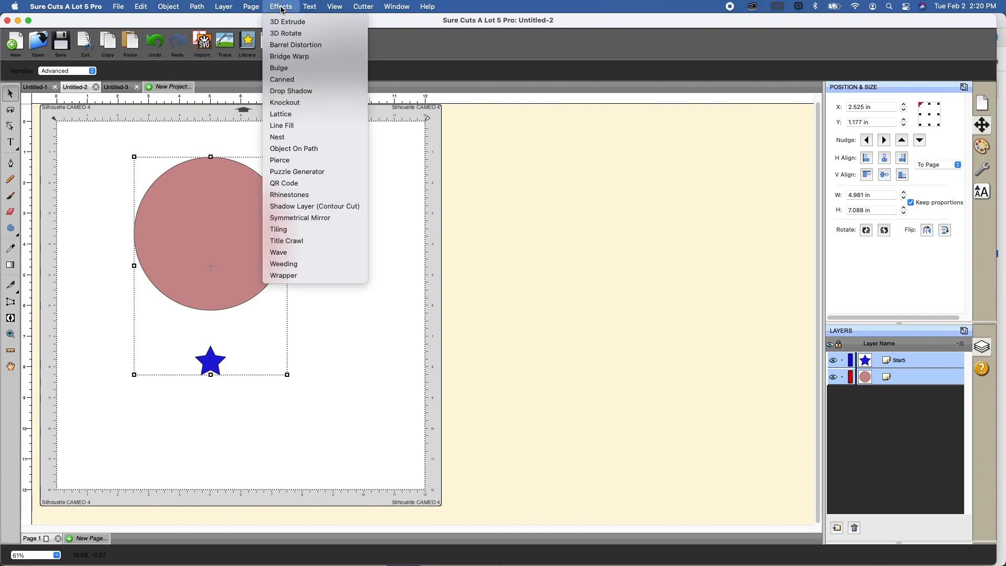
pyautogui.click(316, 149)
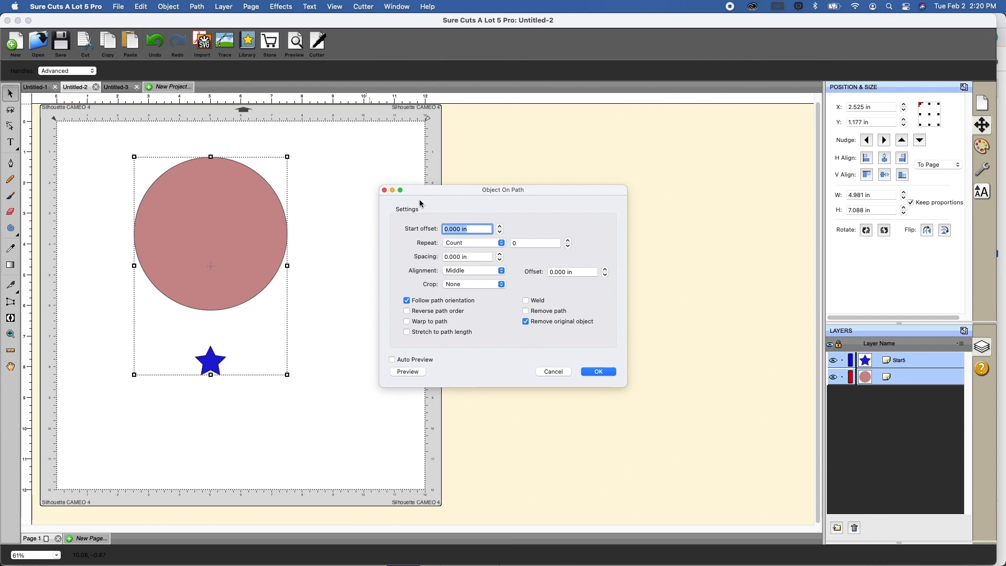
pyautogui.click(398, 362)
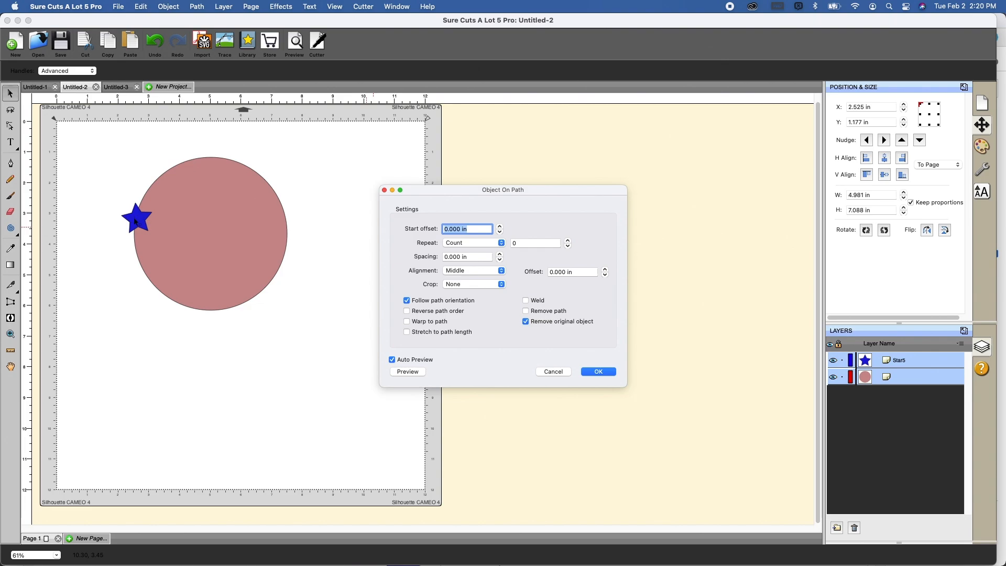
# Step: Try positive and negative start offsets for the star on the circle, then return the start offset to 0.00 in
pyautogui.click(500, 227)
pyautogui.click(500, 228)
pyautogui.click(500, 232)
pyautogui.click(500, 233)
pyautogui.click(500, 233)
pyautogui.click(500, 232)
pyautogui.click(500, 233)
pyautogui.click(500, 233)
pyautogui.click(500, 232)
pyautogui.click(500, 232)
pyautogui.click(502, 236)
pyautogui.click(502, 236)
pyautogui.click(502, 237)
pyautogui.click(501, 236)
pyautogui.click(502, 237)
pyautogui.click(500, 228)
pyautogui.click(500, 227)
pyautogui.click(501, 228)
pyautogui.click(500, 227)
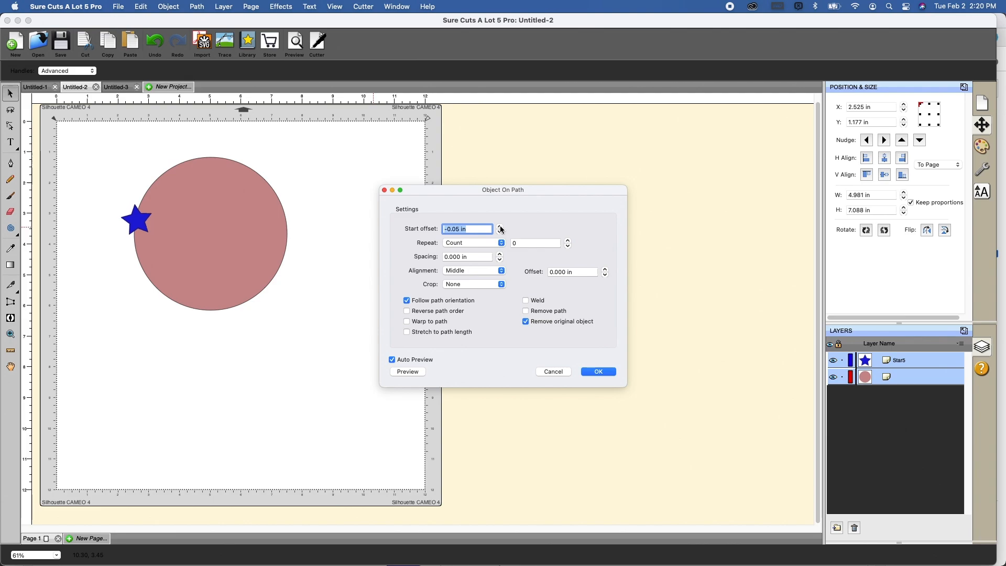
pyautogui.click(501, 227)
# Step: Raise the repeat count to 8 to preview more stars along the circle
pyautogui.click(568, 241)
pyautogui.click(568, 241)
pyautogui.click(568, 241)
pyautogui.click(569, 241)
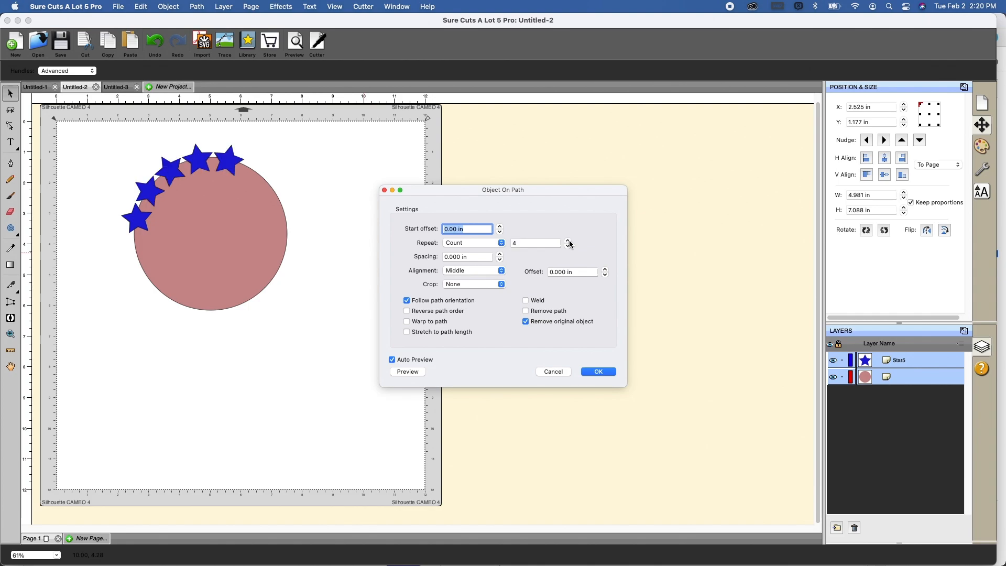
pyautogui.click(569, 242)
pyautogui.click(569, 242)
pyautogui.click(569, 242)
pyautogui.click(569, 242)
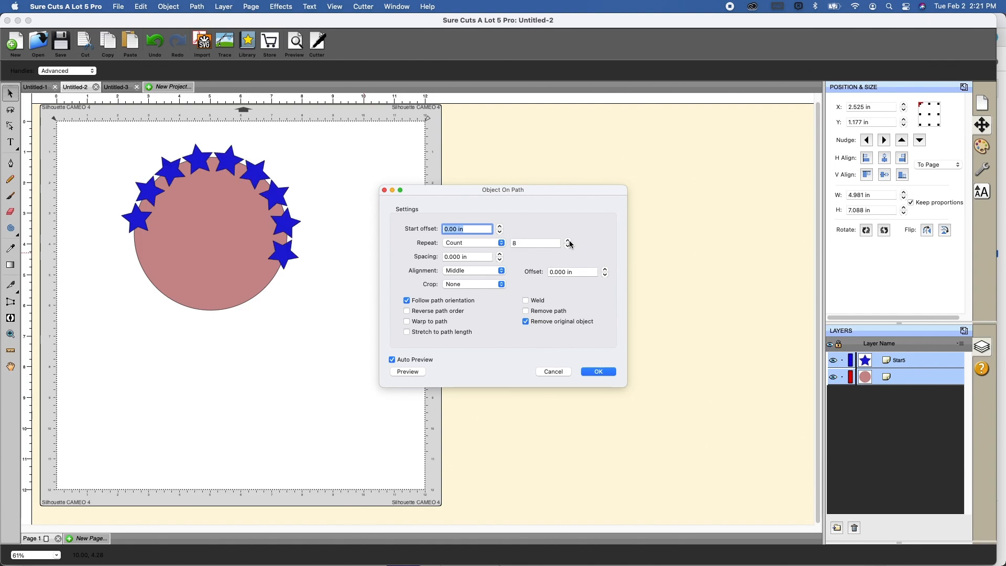
# Step: Return the repeat count to 0 and change the repeat mode to Fill path length
pyautogui.click(568, 246)
pyautogui.click(568, 246)
pyautogui.click(568, 246)
pyautogui.click(568, 246)
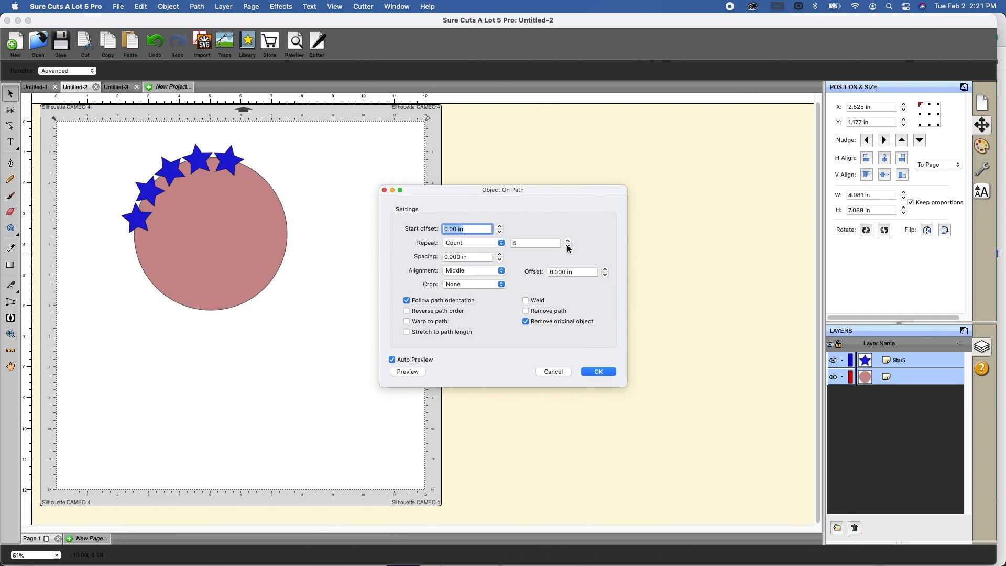
pyautogui.click(568, 245)
pyautogui.click(568, 246)
pyautogui.click(568, 245)
pyautogui.click(568, 246)
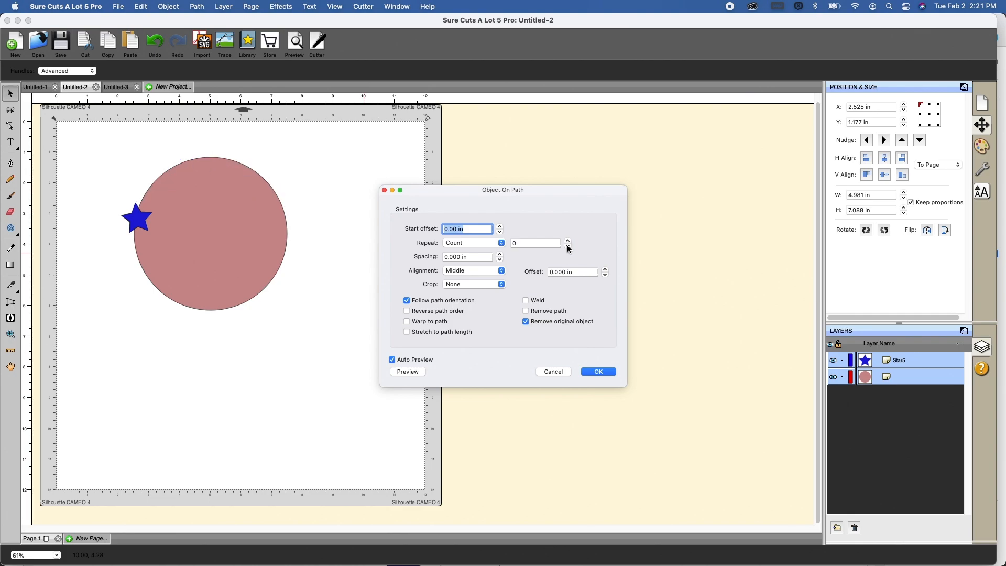
pyautogui.click(499, 244)
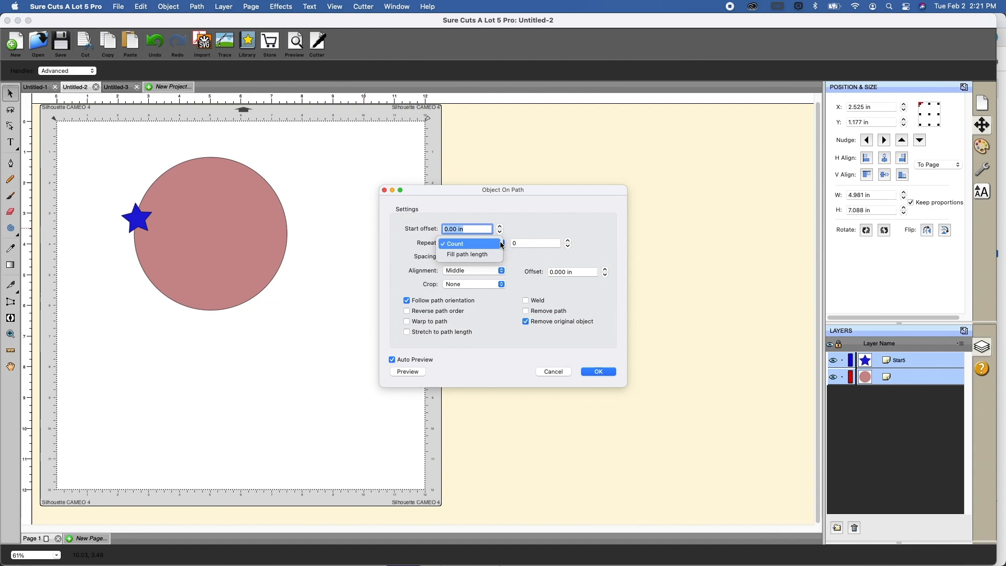
pyautogui.click(459, 254)
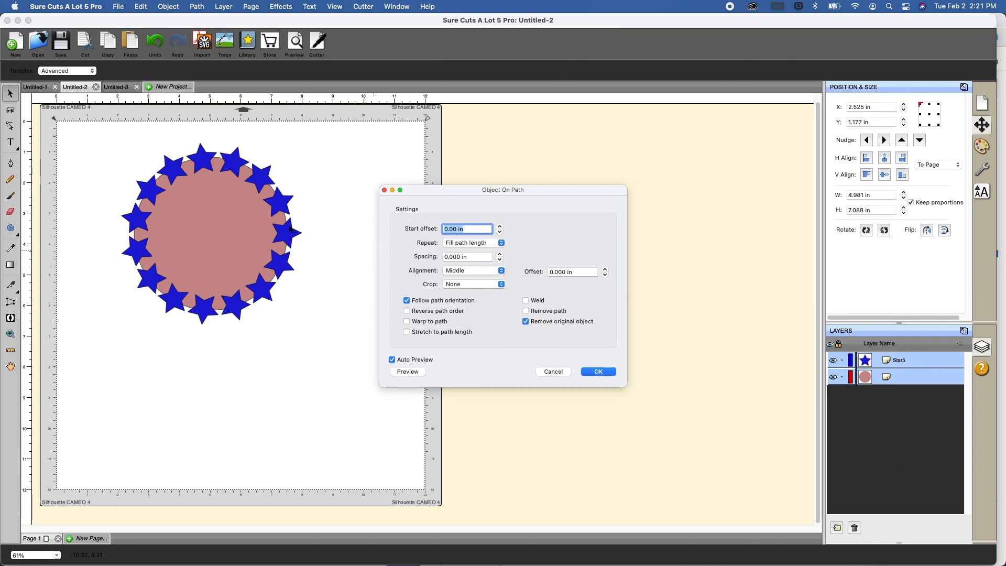
# Step: Try a star spacing of -0.10 in, then widen the spacing to 0.25 in
pyautogui.click(501, 260)
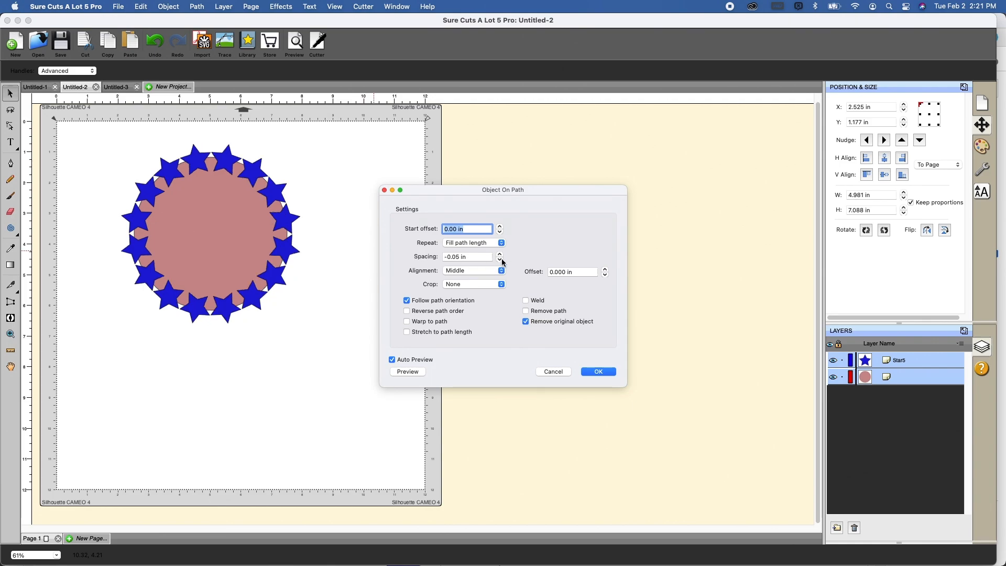
pyautogui.click(501, 260)
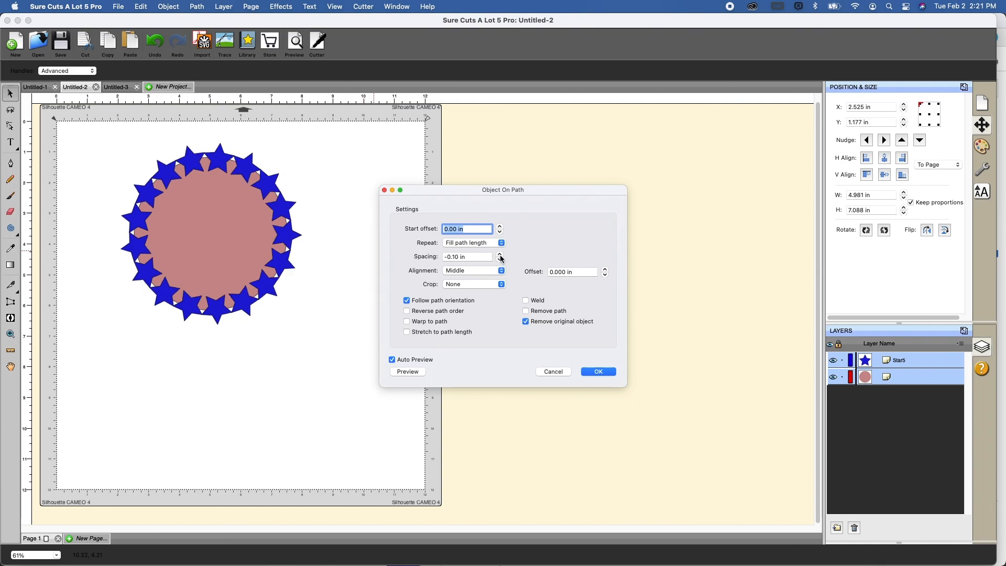
pyautogui.click(501, 255)
pyautogui.click(501, 256)
pyautogui.click(501, 256)
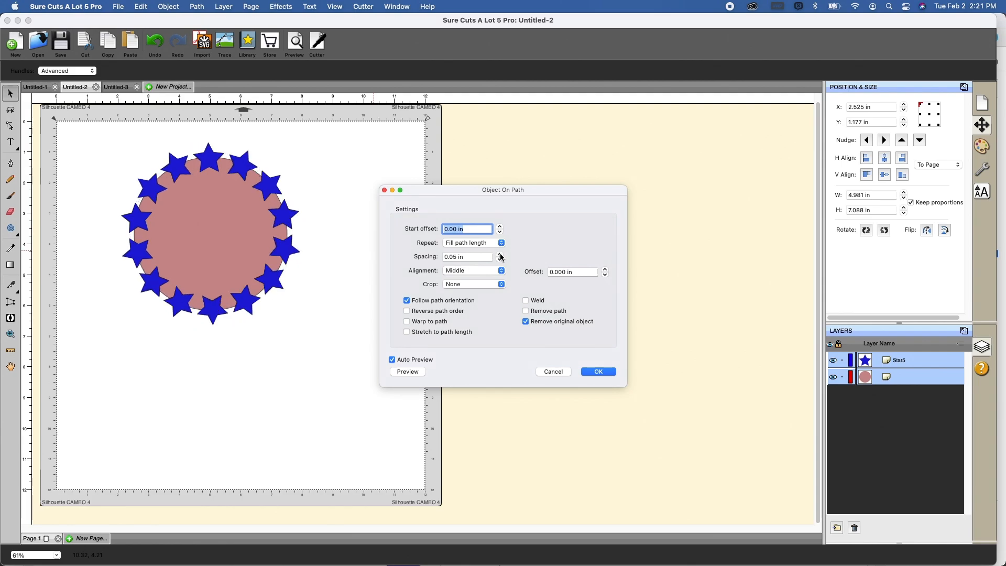
pyautogui.click(501, 256)
pyautogui.click(501, 256)
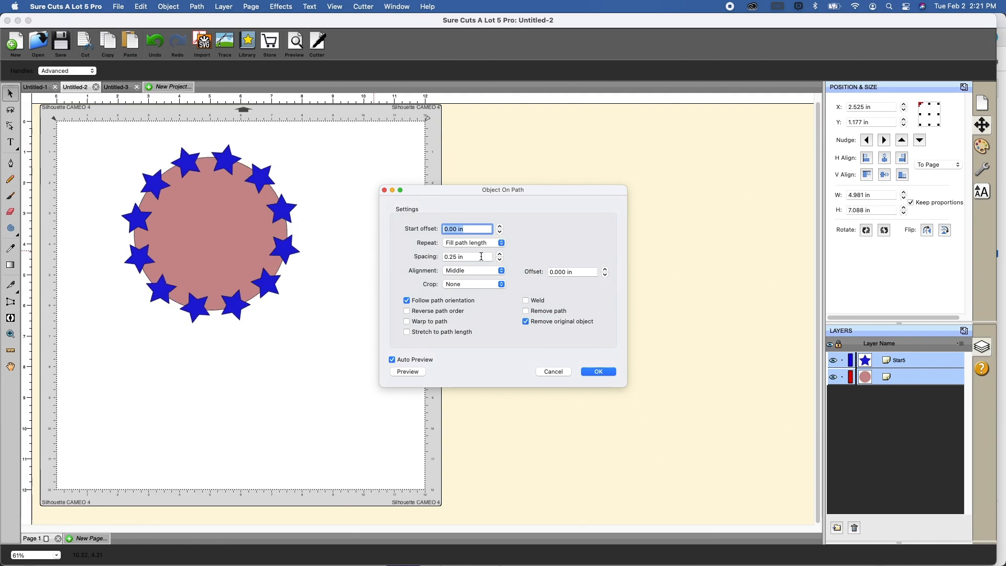
# Step: Set the star spacing to -0.15 in so that neighbouring stars overlap
pyautogui.click(501, 260)
pyautogui.click(501, 260)
pyautogui.click(500, 260)
pyautogui.click(501, 261)
pyautogui.click(501, 261)
pyautogui.click(501, 262)
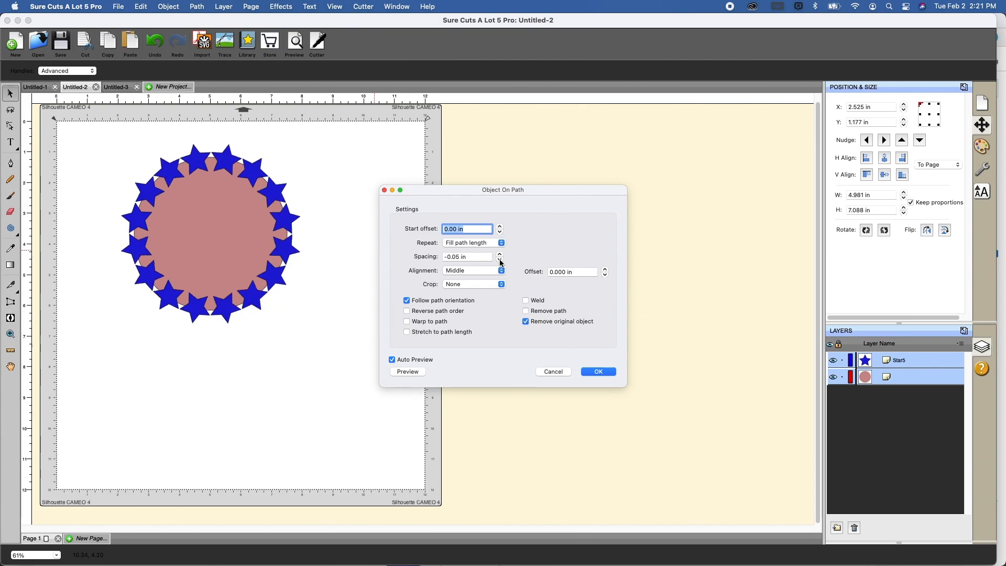
pyautogui.click(501, 261)
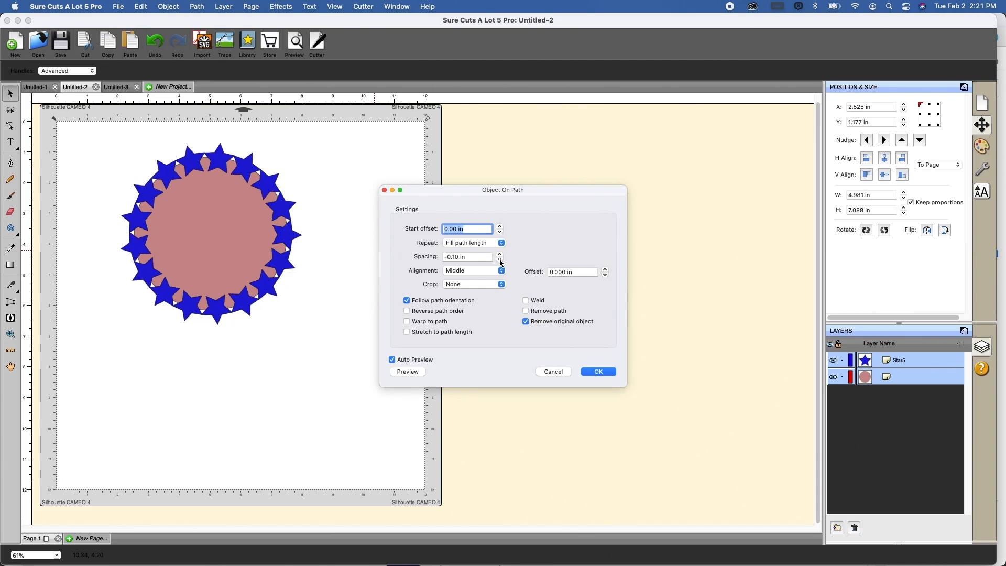
pyautogui.click(501, 261)
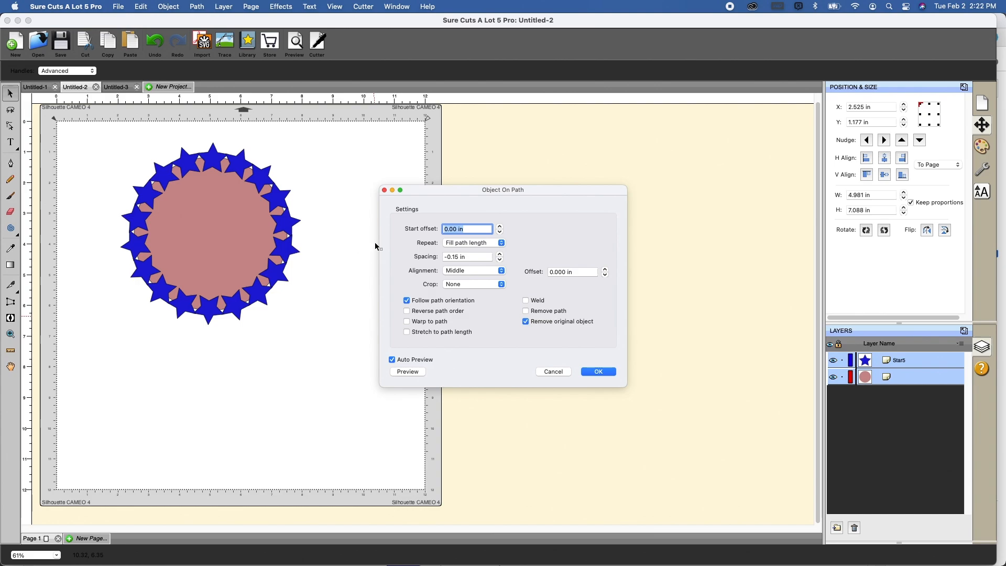
# Step: Preview the stars with Bottom and Top alignment, then return the alignment to Middle
pyautogui.click(502, 271)
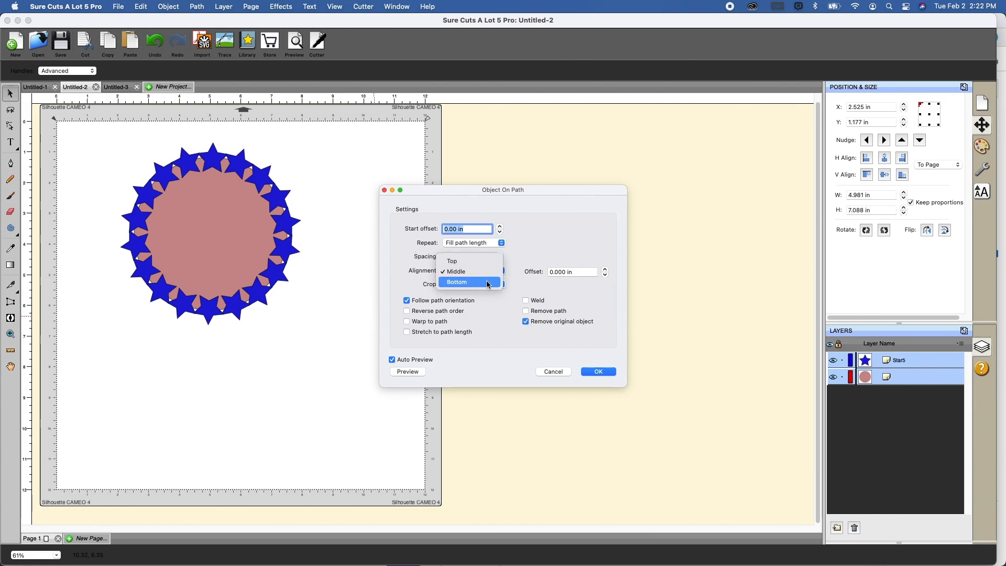
pyautogui.click(488, 283)
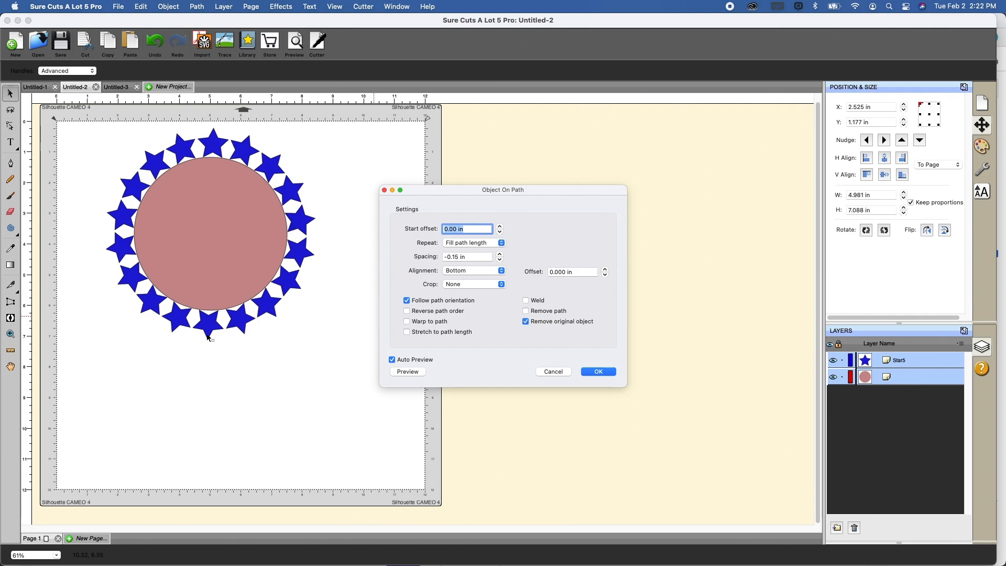
pyautogui.click(502, 272)
pyautogui.click(476, 251)
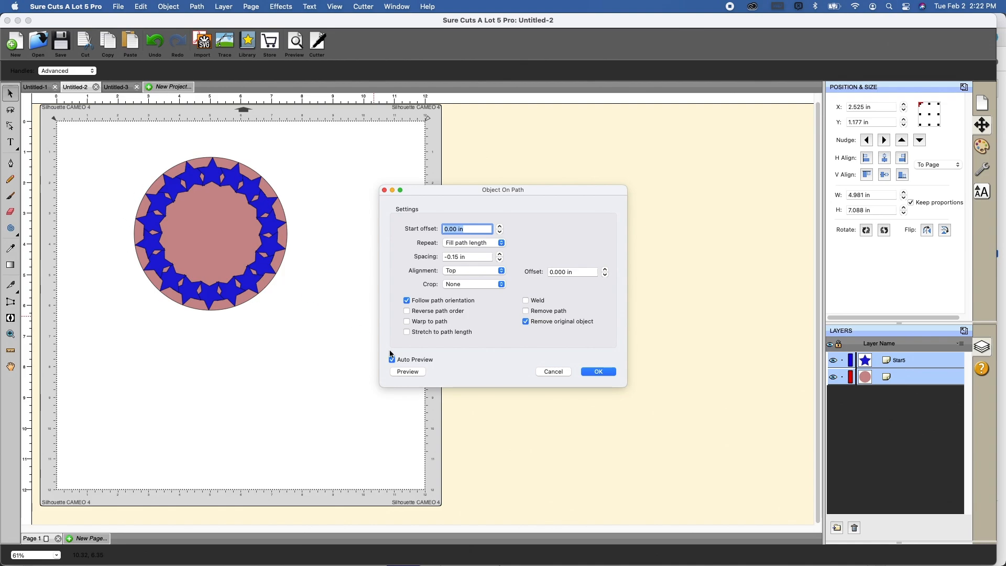
pyautogui.click(489, 273)
pyautogui.click(488, 283)
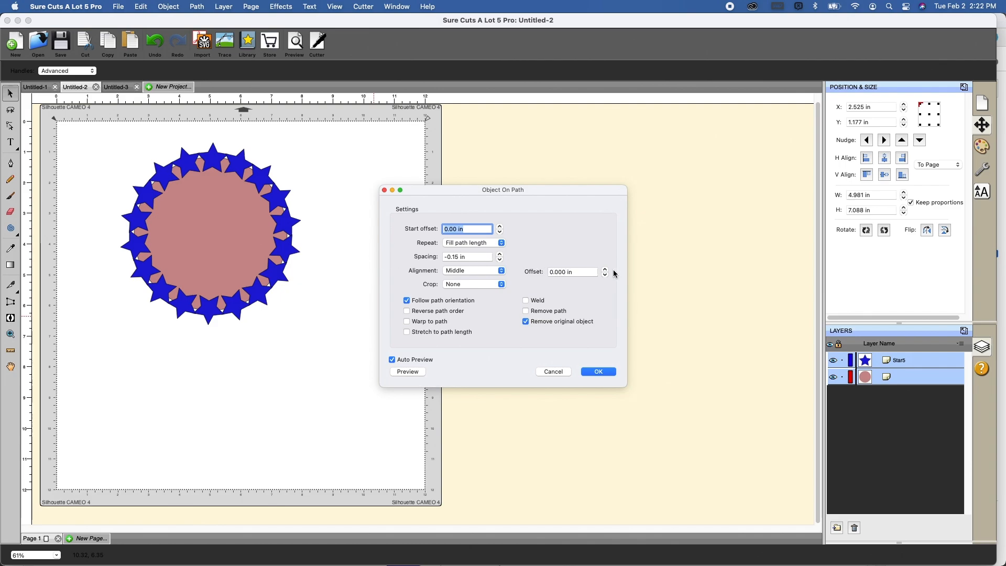
# Step: Raise the stars' alignment offset to 0.55 in to shift them outside the circle
pyautogui.click(607, 270)
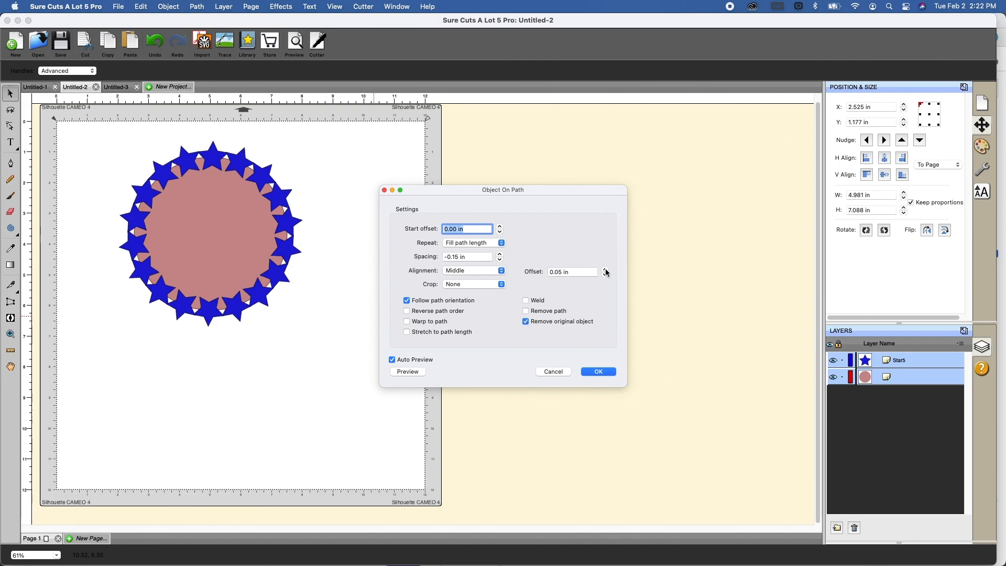
pyautogui.click(606, 270)
pyautogui.click(606, 271)
pyautogui.click(607, 271)
pyautogui.click(607, 270)
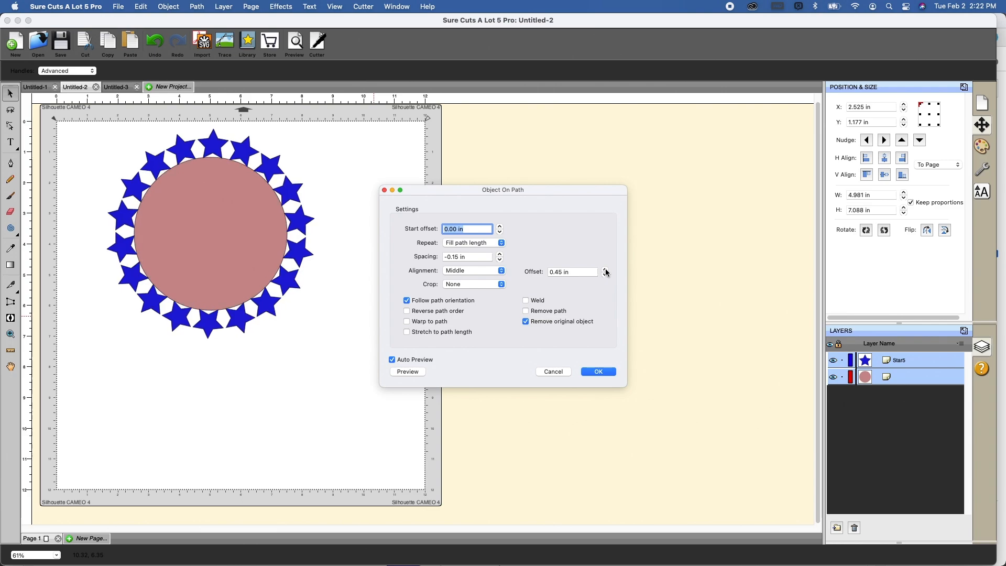
pyautogui.click(606, 270)
pyautogui.click(606, 270)
# Step: Lower the alignment offset to -0.40 in to shift the stars inside the circle
pyautogui.click(606, 275)
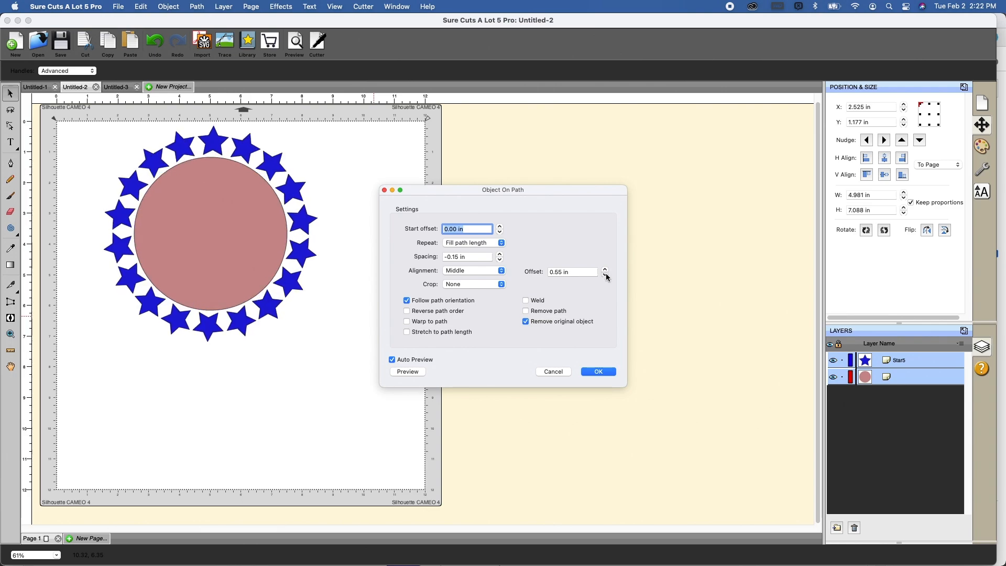
pyautogui.click(606, 275)
pyautogui.click(606, 275)
pyautogui.click(606, 276)
pyautogui.click(606, 276)
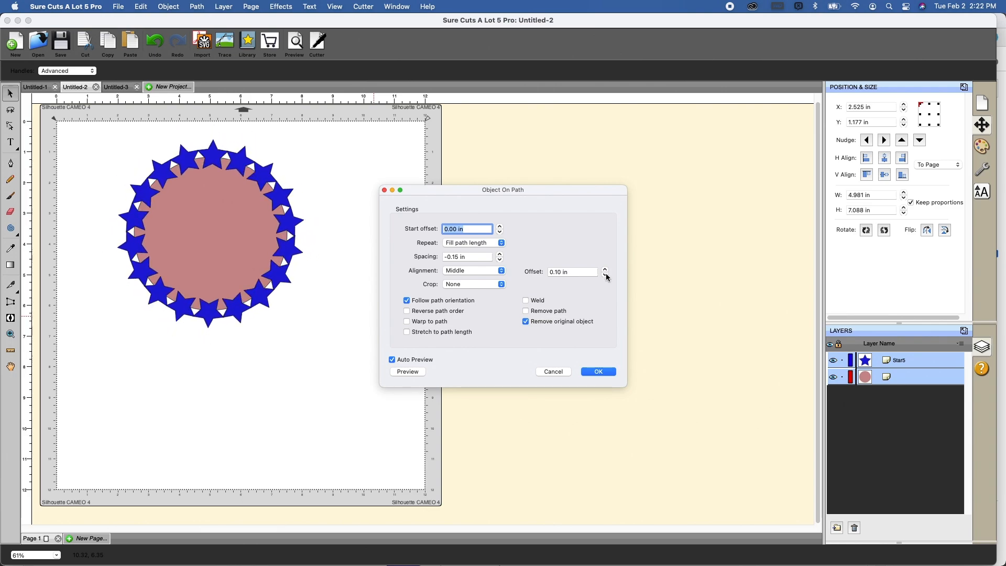
pyautogui.click(606, 275)
pyautogui.click(606, 275)
pyautogui.click(606, 275)
pyautogui.click(607, 275)
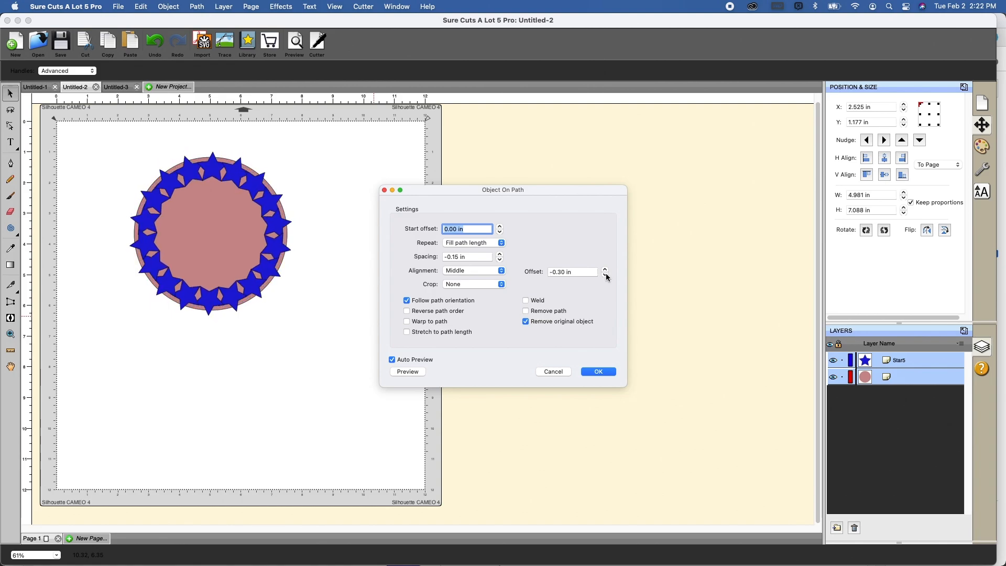
pyautogui.click(607, 275)
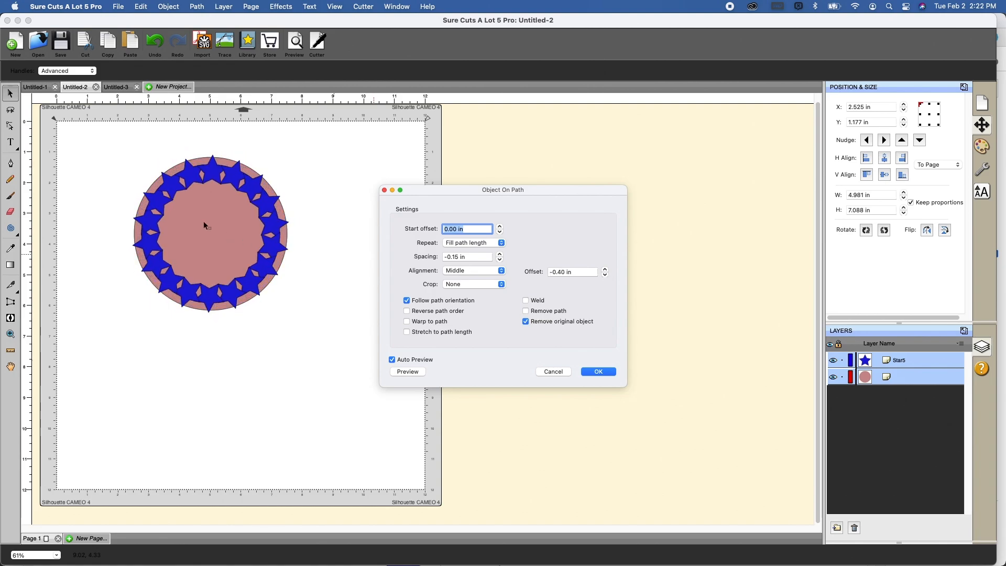
# Step: Bring the stars' alignment offset back up to 0 in
pyautogui.click(605, 269)
pyautogui.click(605, 269)
pyautogui.click(605, 269)
pyautogui.click(605, 269)
pyautogui.click(605, 269)
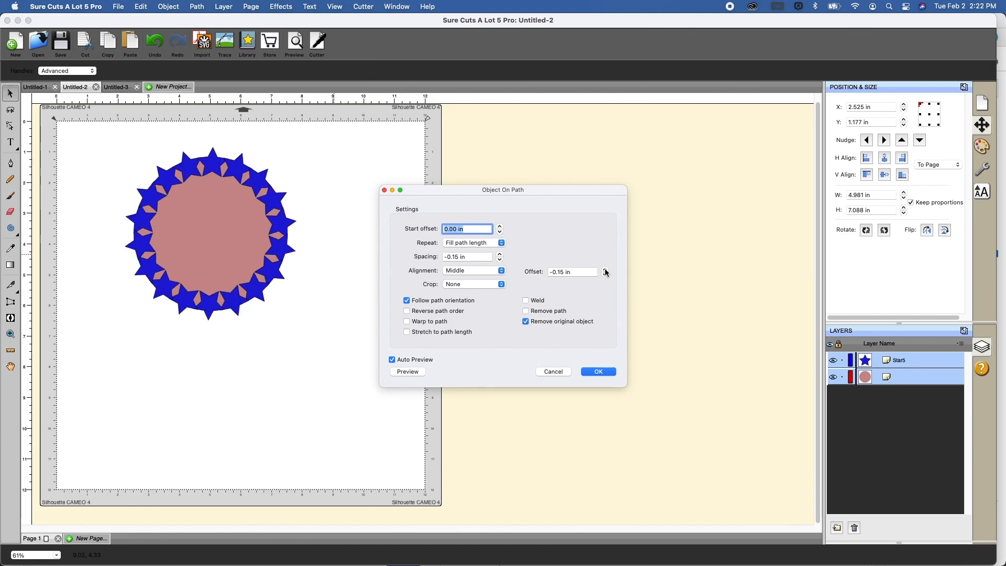
pyautogui.click(605, 269)
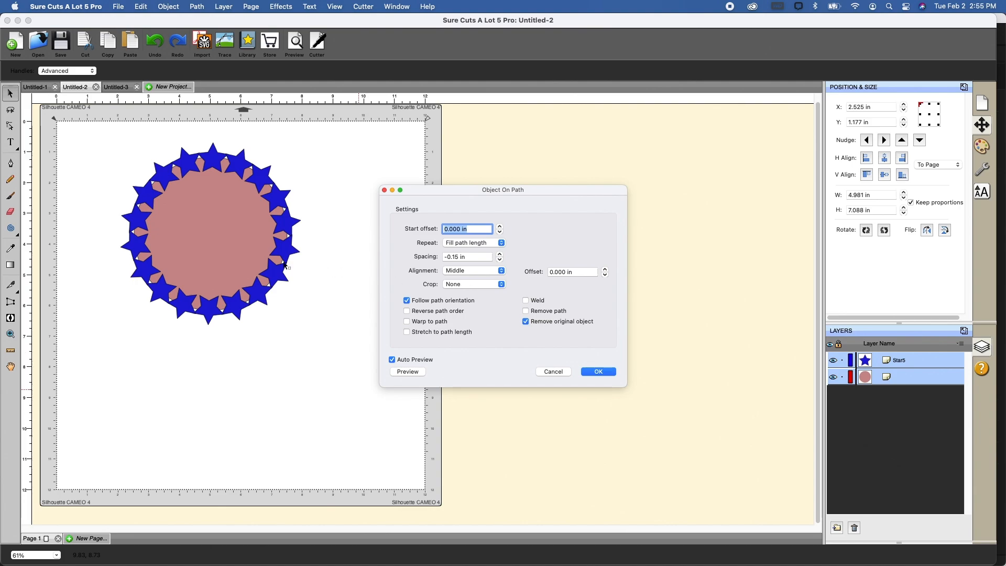
# Step: Preview the stars with the Outside and Inside crop options, then return the crop to None
pyautogui.click(470, 283)
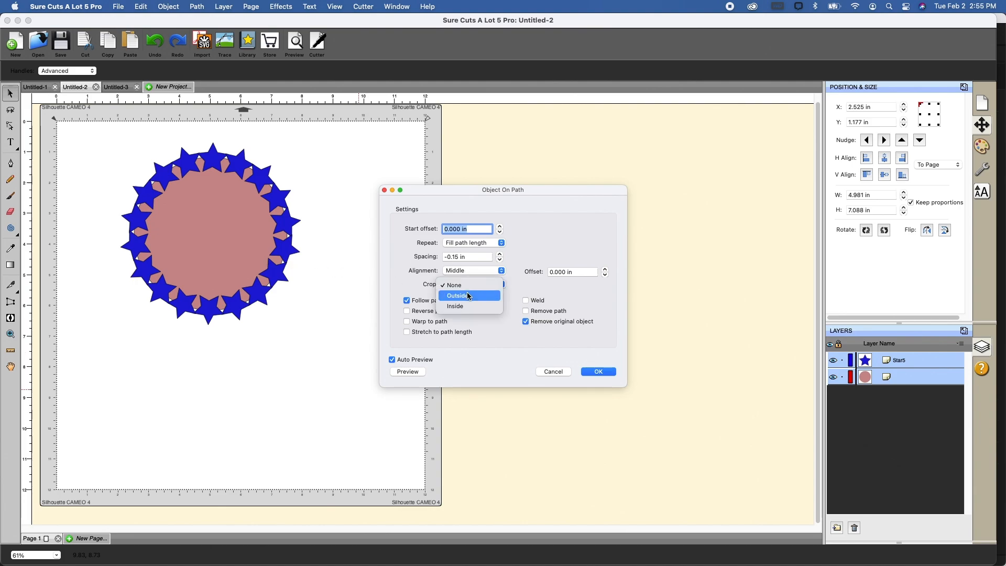
pyautogui.click(469, 296)
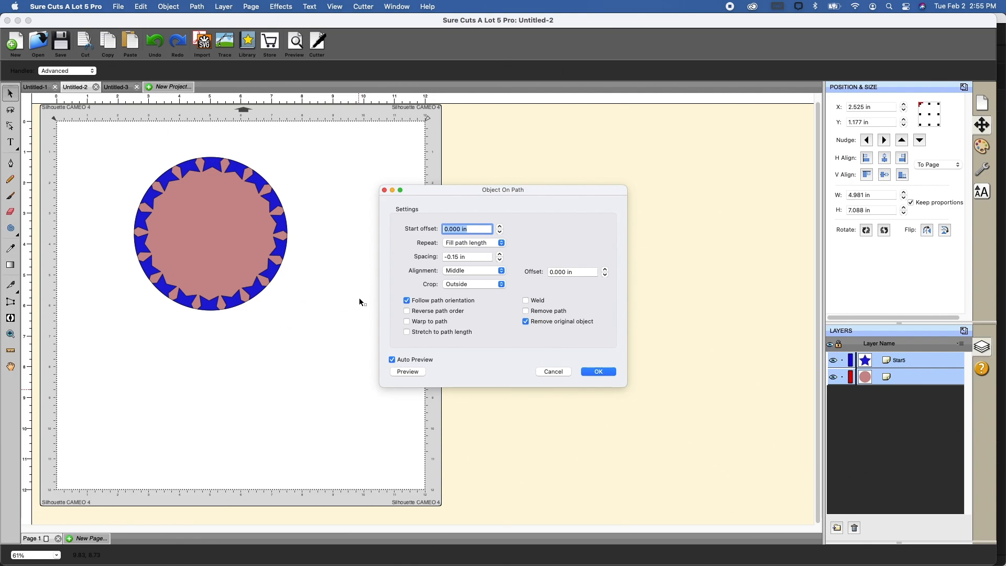
pyautogui.click(474, 284)
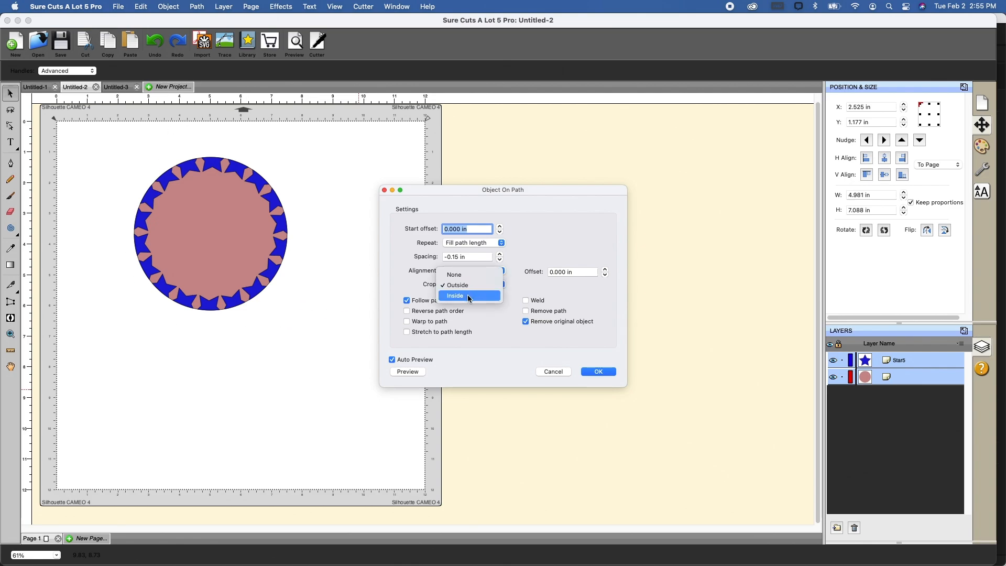
pyautogui.click(469, 297)
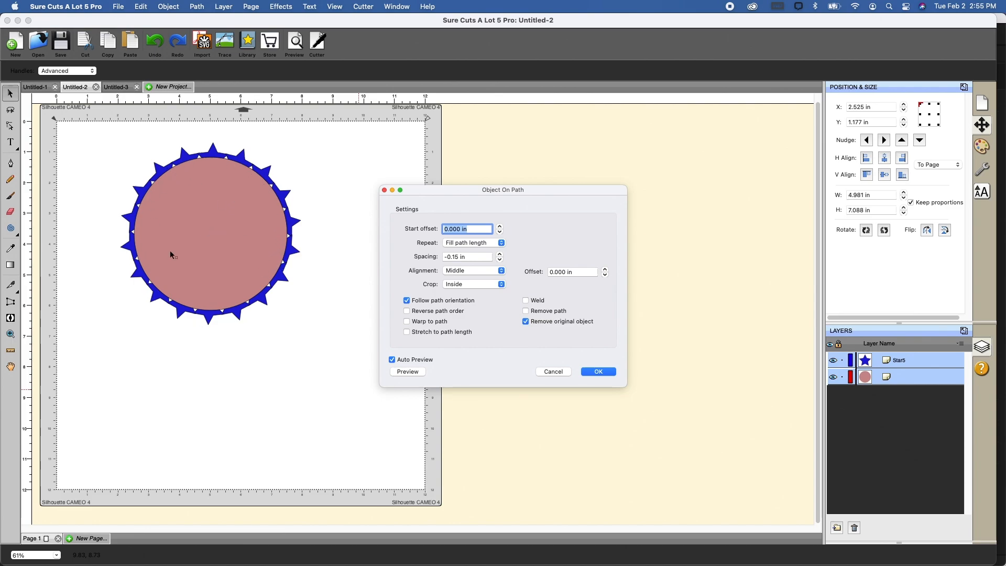
pyautogui.click(475, 284)
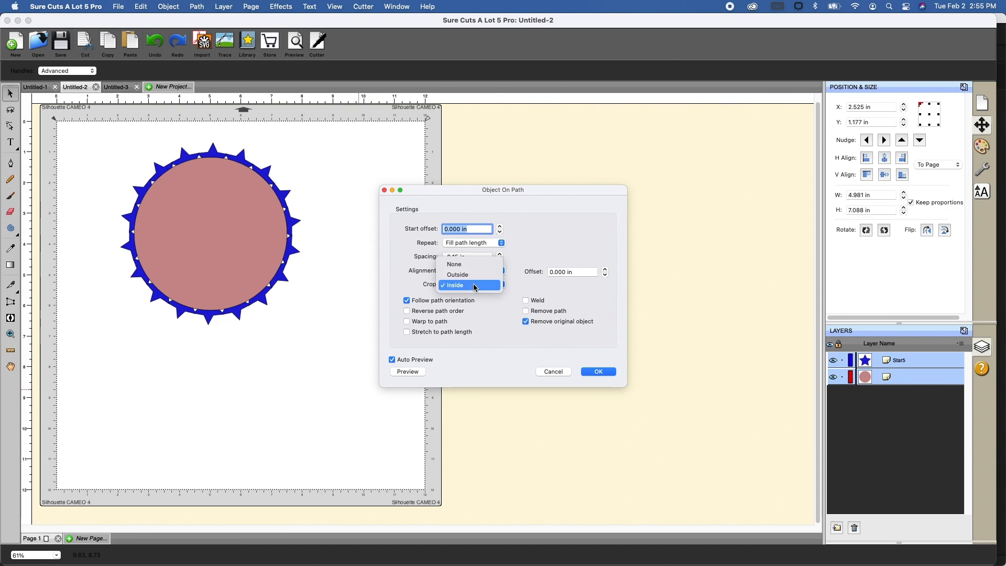
pyautogui.click(472, 264)
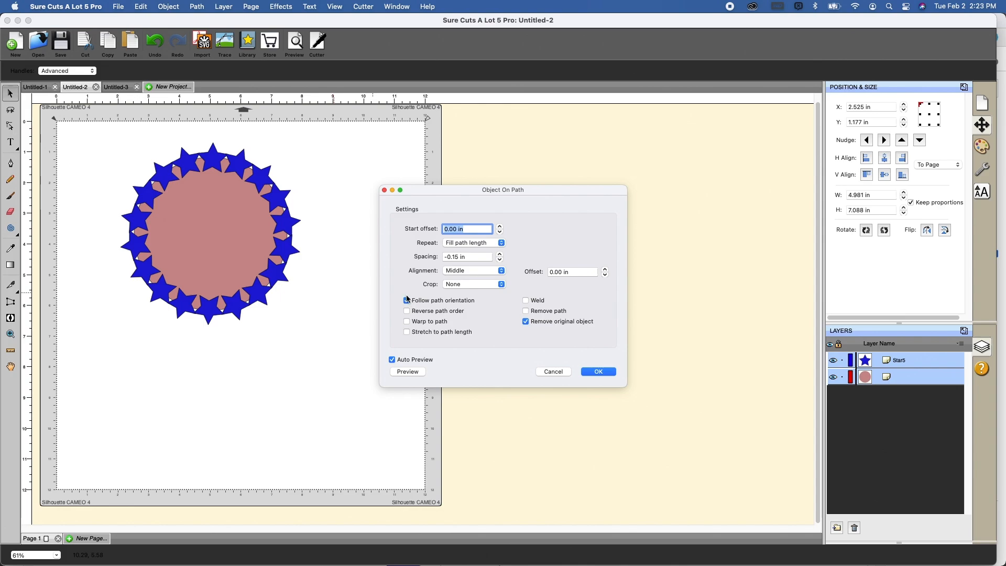
# Step: Compare the stars with Follow path orientation off and on, leaving the option enabled
pyautogui.click(408, 301)
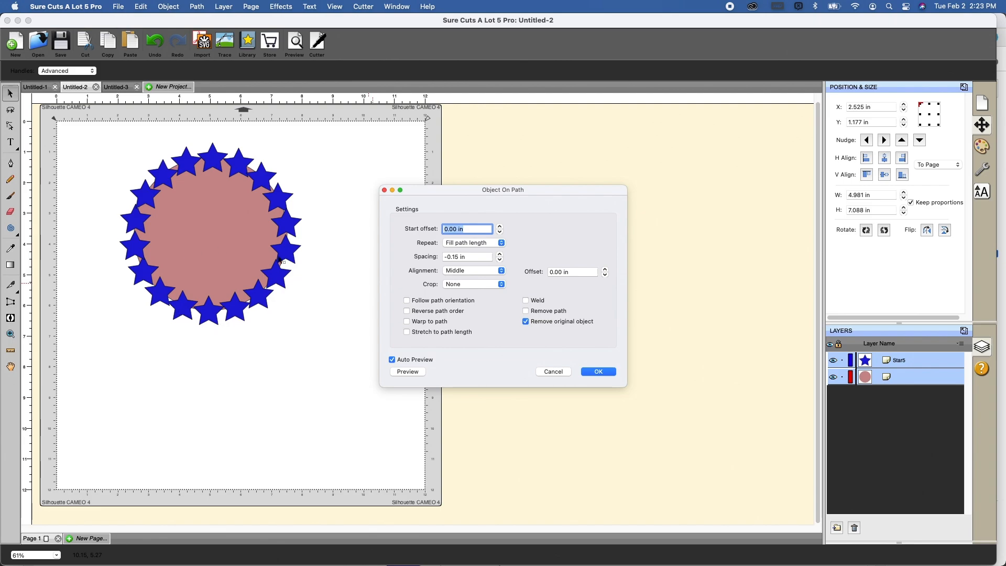
pyautogui.click(407, 301)
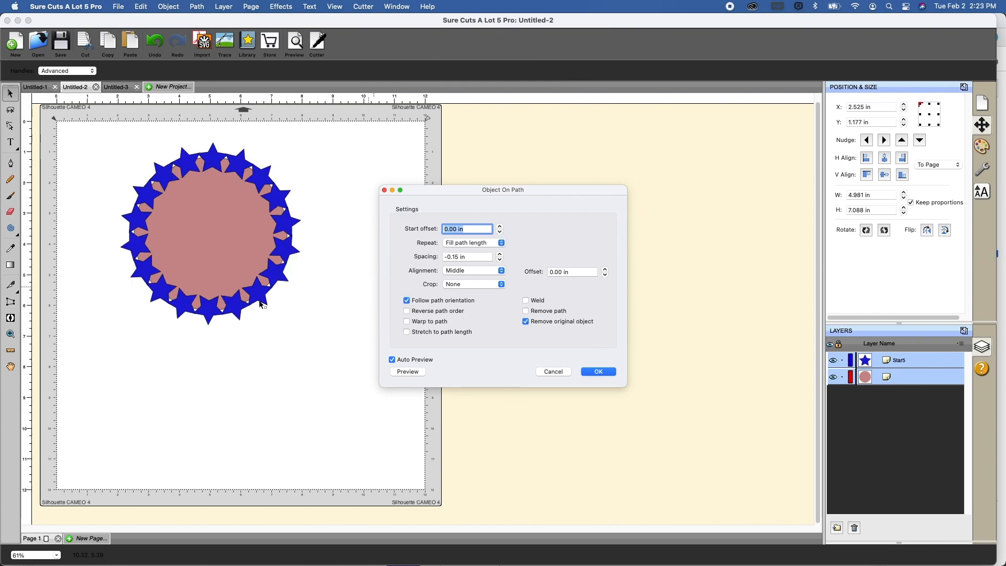
pyautogui.click(407, 301)
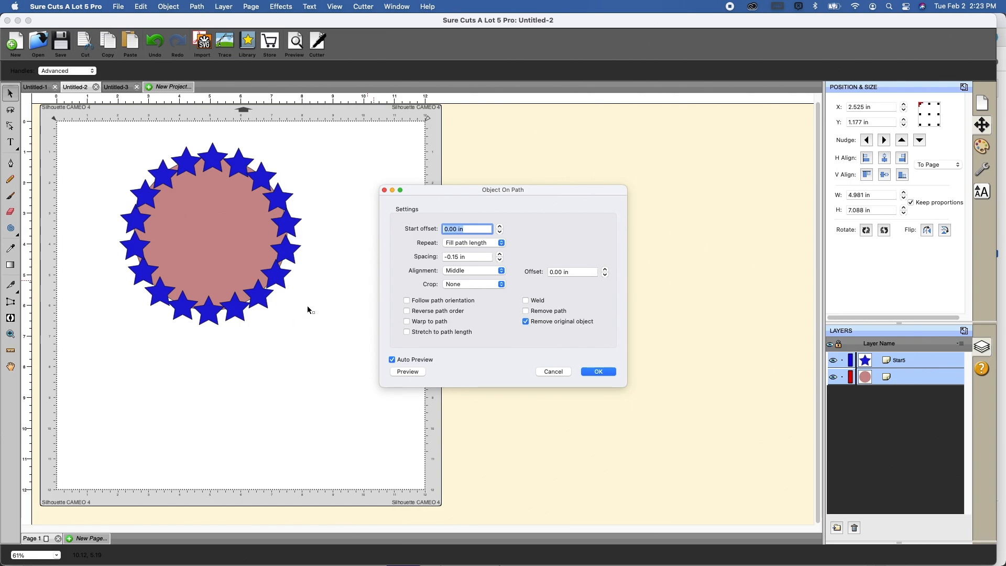
pyautogui.click(416, 302)
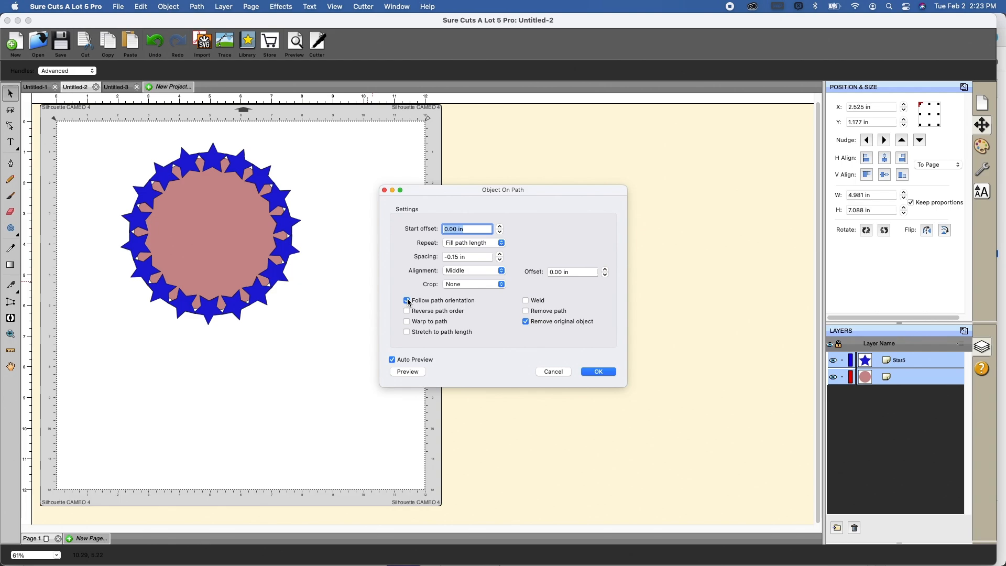
# Step: Set the stars' repeat to Count with a value of 7 and enable Reverse path order
pyautogui.click(501, 246)
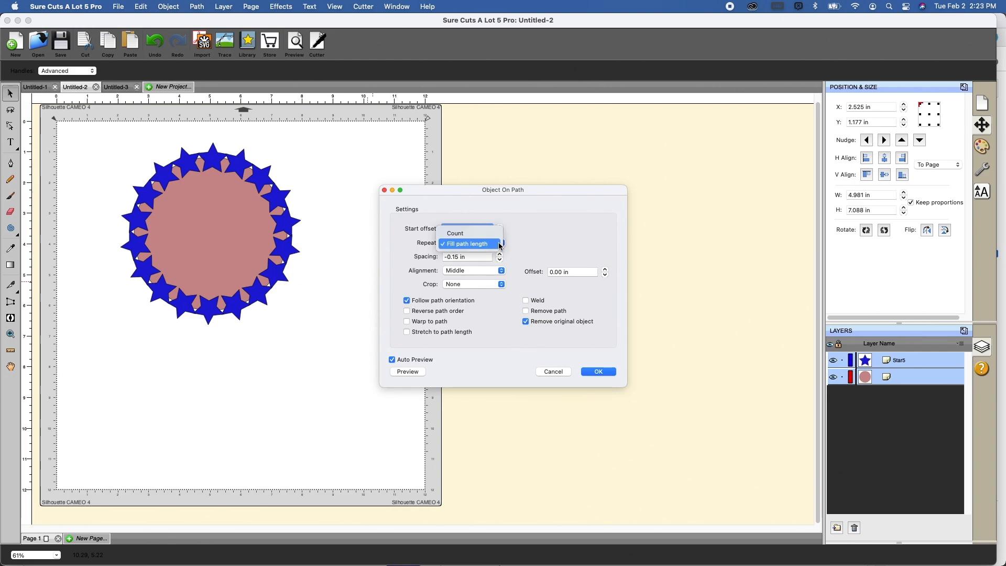
pyautogui.click(481, 236)
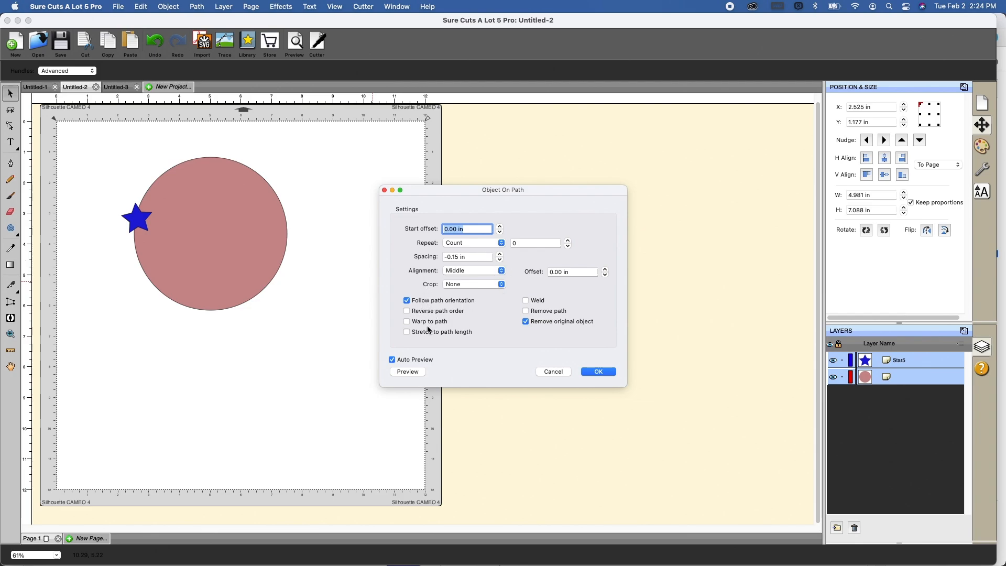
pyautogui.click(409, 312)
pyautogui.click(568, 241)
pyautogui.click(568, 241)
pyautogui.click(568, 240)
pyautogui.click(568, 240)
pyautogui.click(568, 240)
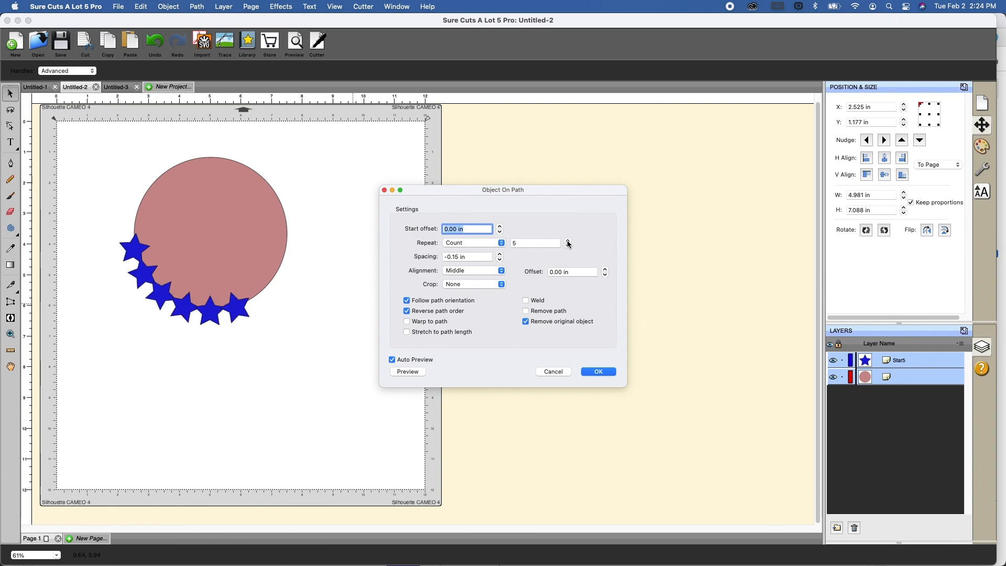
pyautogui.click(568, 240)
pyautogui.click(568, 240)
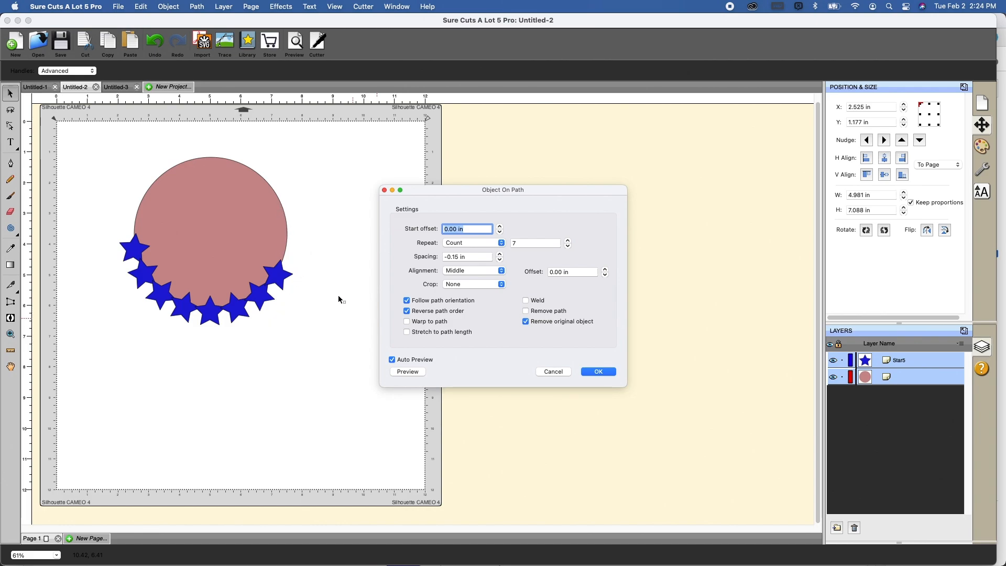
# Step: Compare the stars without and with Reverse path order, leave it enabled, and set the repeat to Fill path length
pyautogui.click(407, 312)
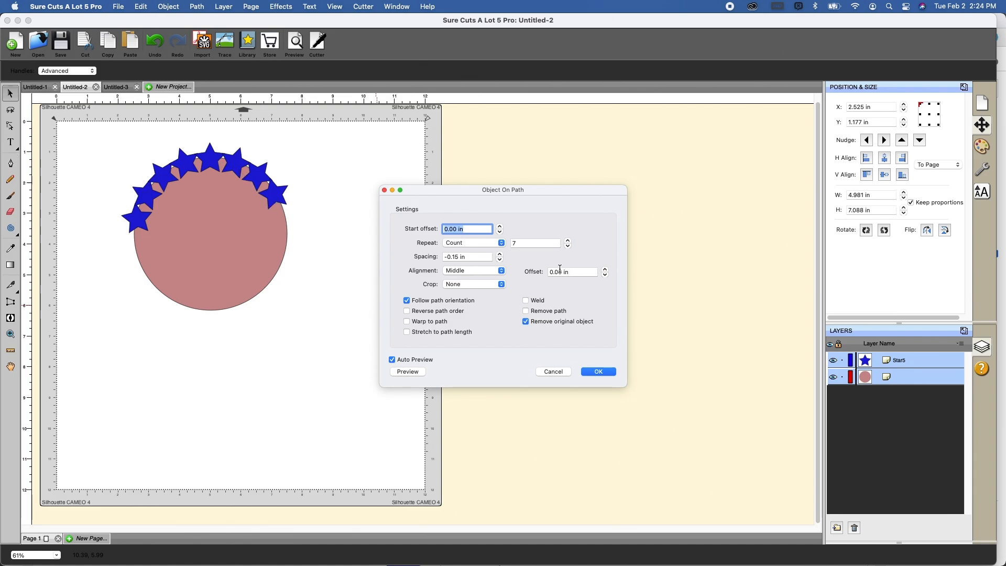
pyautogui.click(407, 311)
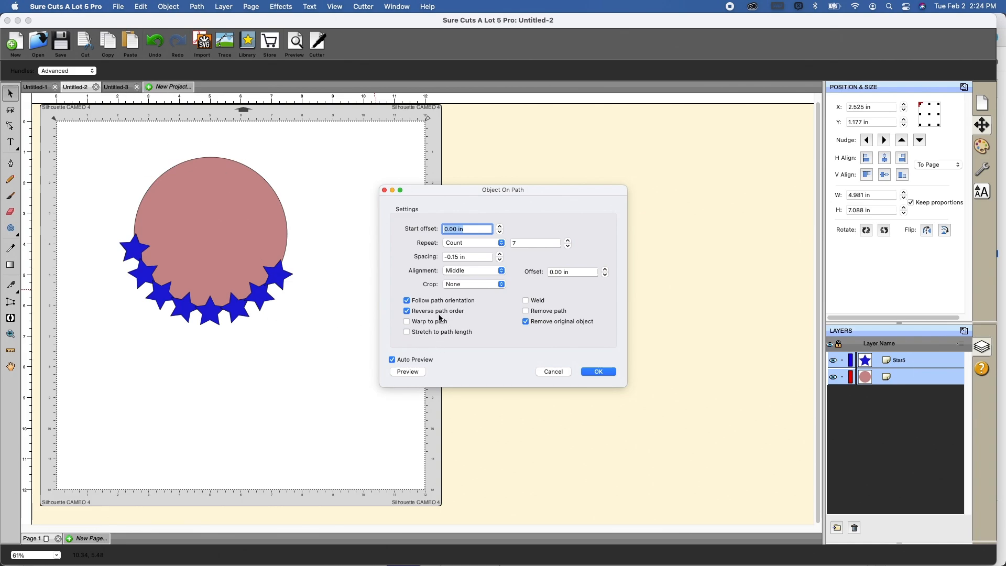
pyautogui.click(503, 244)
pyautogui.click(480, 253)
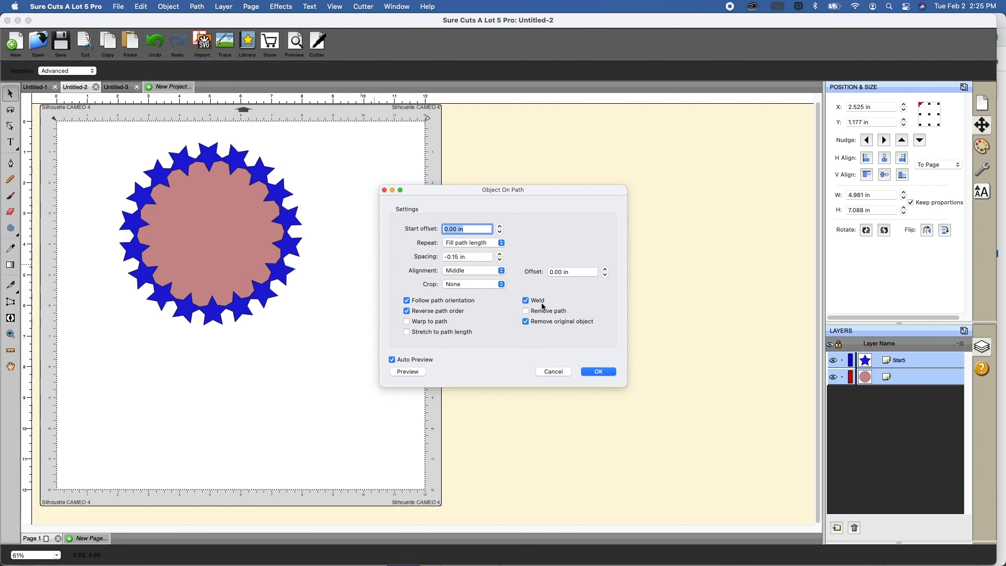
# Step: Apply Object On Path with Weld and Remove path enabled, then move the welded star ring slightly down and right
pyautogui.click(527, 313)
pyautogui.click(602, 370)
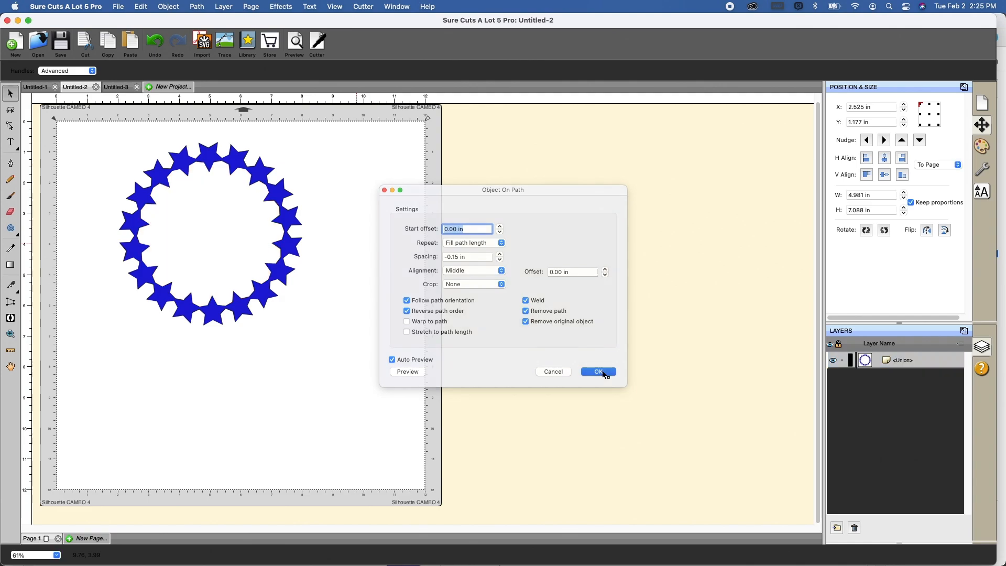
pyautogui.moveTo(291, 240); pyautogui.dragTo(307, 256)
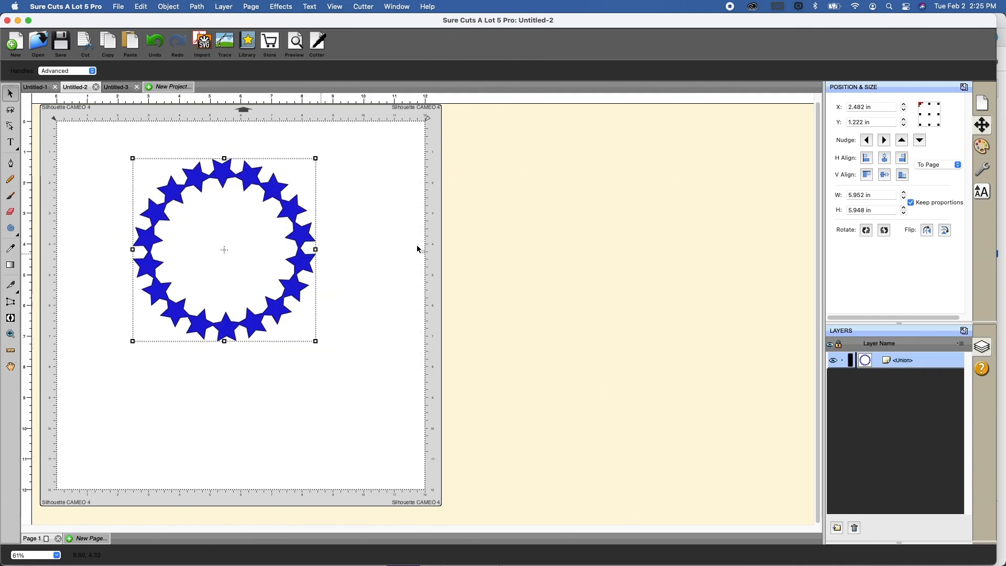
# Step: Change the star ring's fill color to red, hex D71A39
pyautogui.click(983, 148)
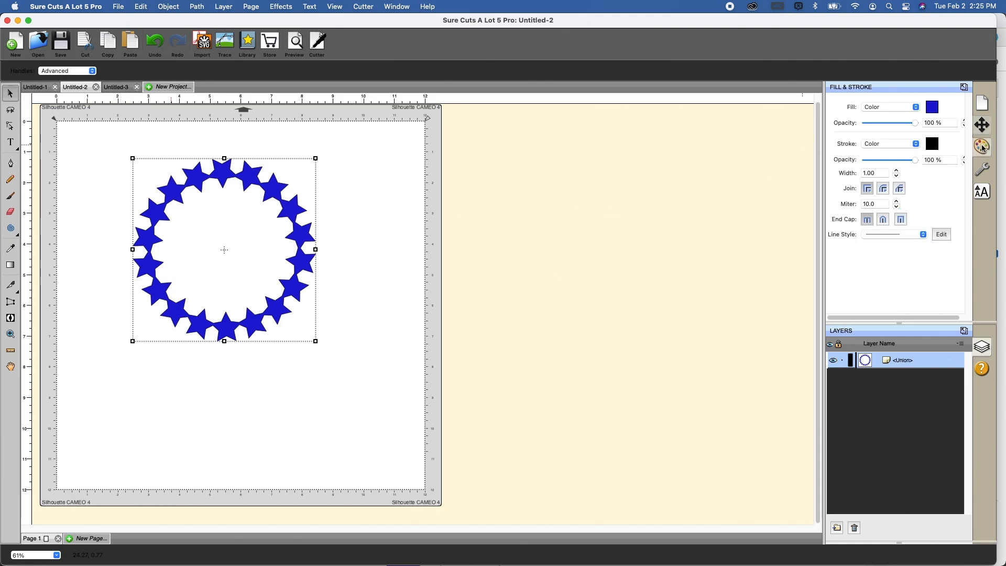
pyautogui.click(933, 108)
pyautogui.click(519, 245)
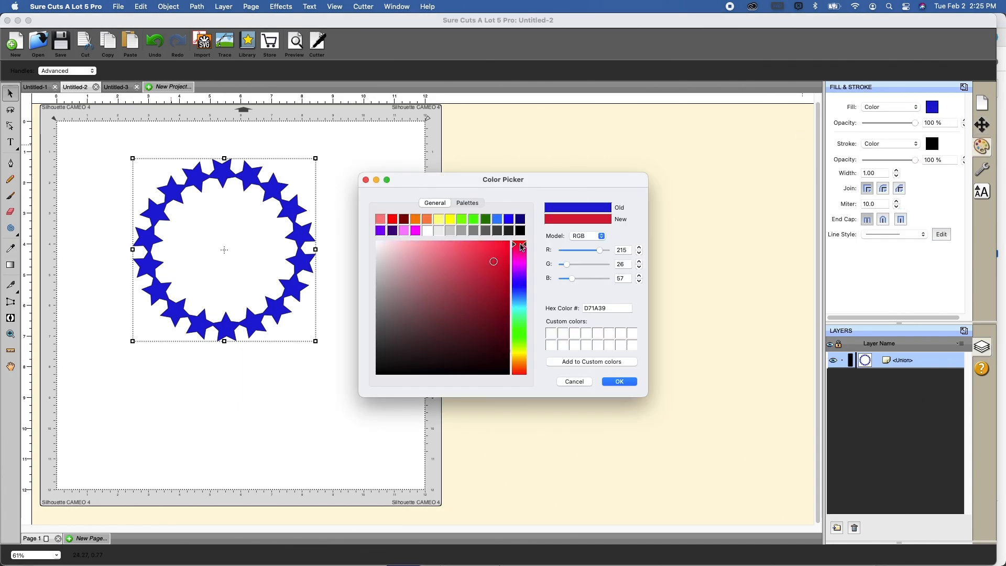
pyautogui.click(618, 385)
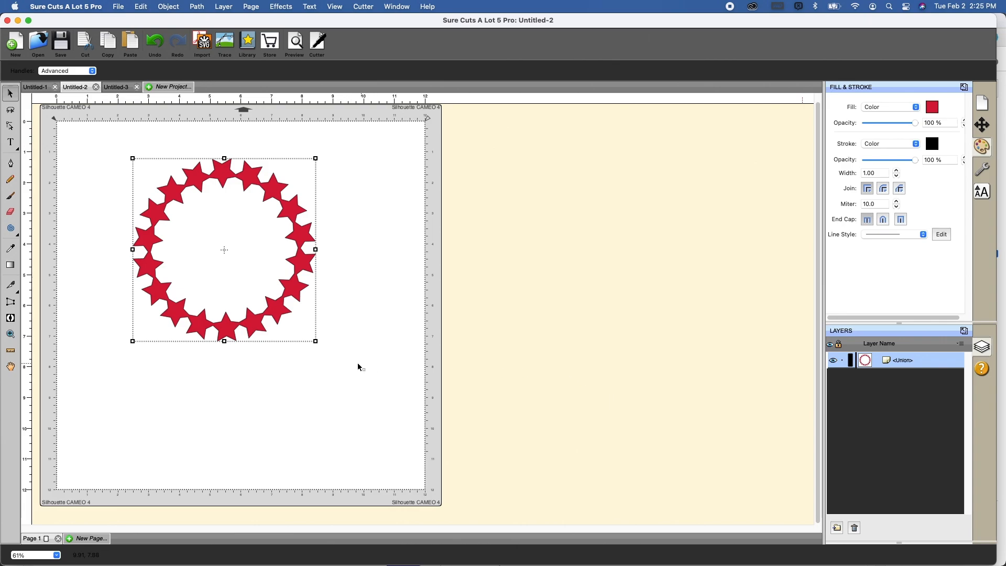
# Step: Enlarge the star ring to about 9.07 × 8.47 in and move it to about X 1.22, Y 0.76 in
pyautogui.moveTo(319, 343); pyautogui.dragTo(412, 419)
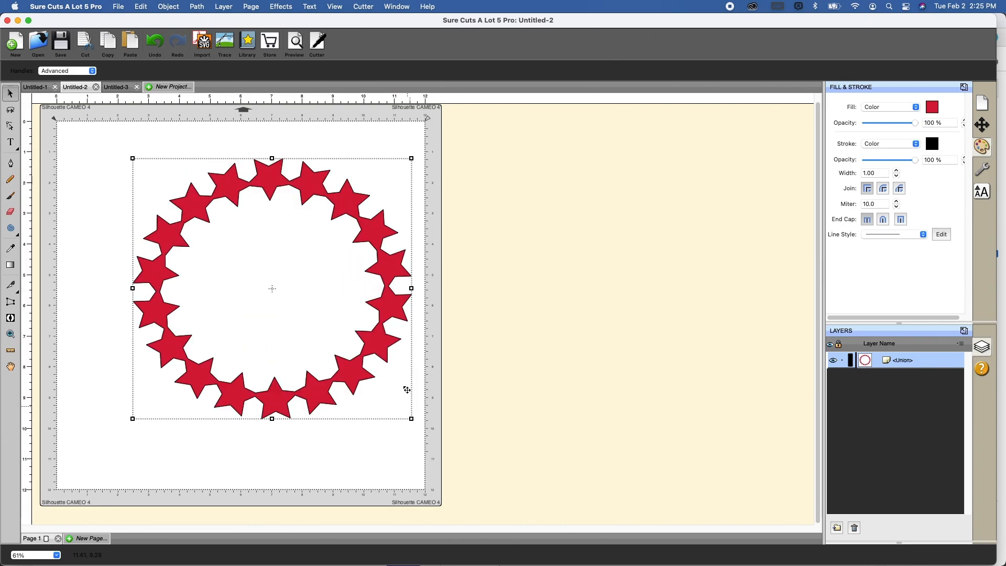
pyautogui.moveTo(350, 208); pyautogui.dragTo(311, 194)
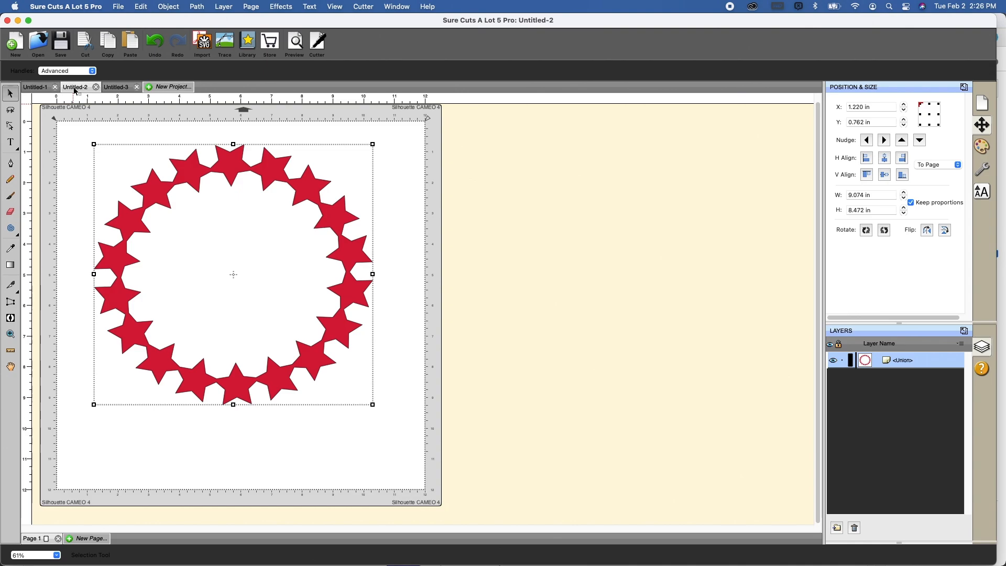
# Step: Switch to the Untitled-1 project and check the small red circle's width and height
pyautogui.click(35, 87)
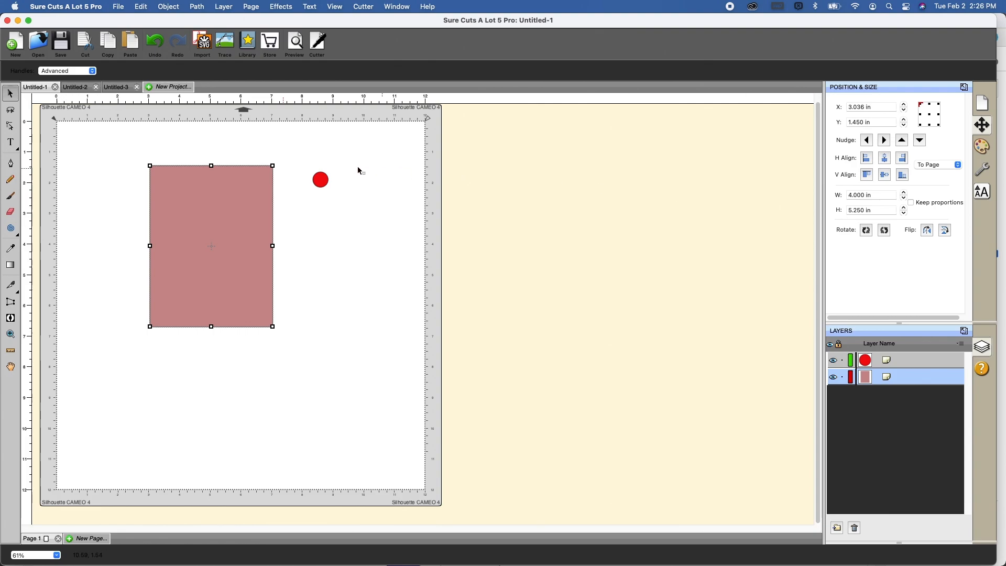
pyautogui.click(314, 165)
pyautogui.click(321, 180)
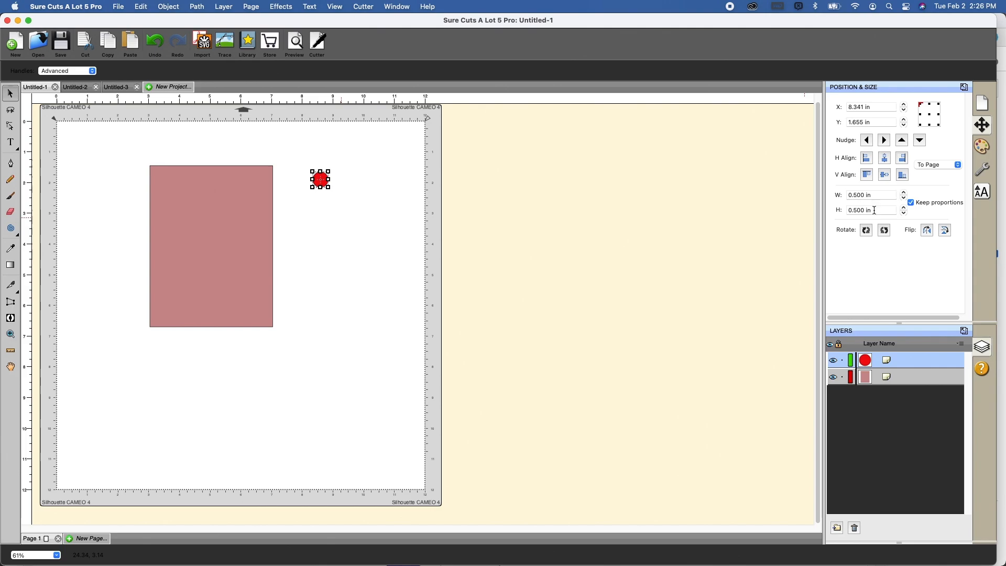
pyautogui.click(313, 156)
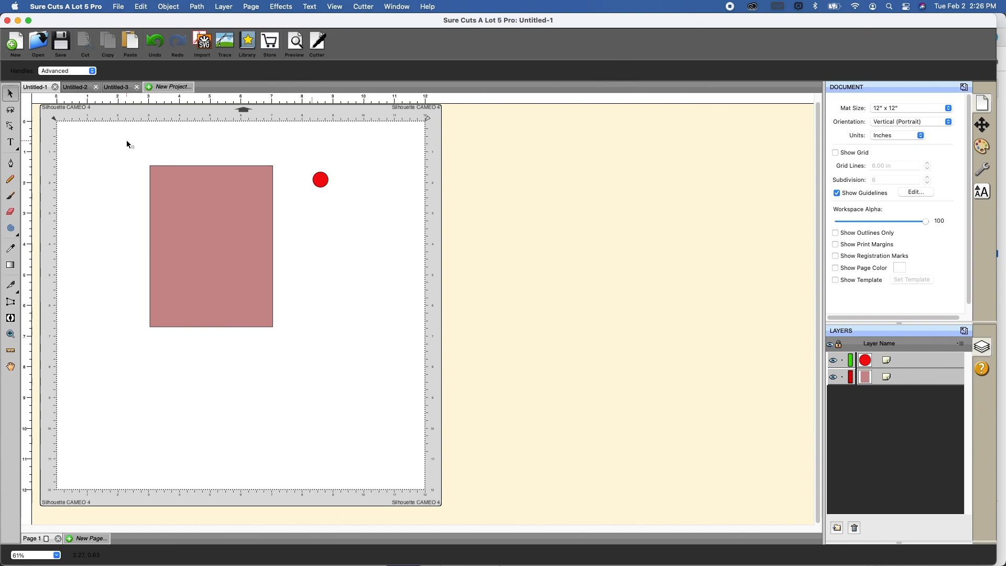
# Step: Move the red circle below and to the right of the rectangle, to about X 8.85, Y 8.22 in
pyautogui.moveTo(126, 141); pyautogui.dragTo(361, 375)
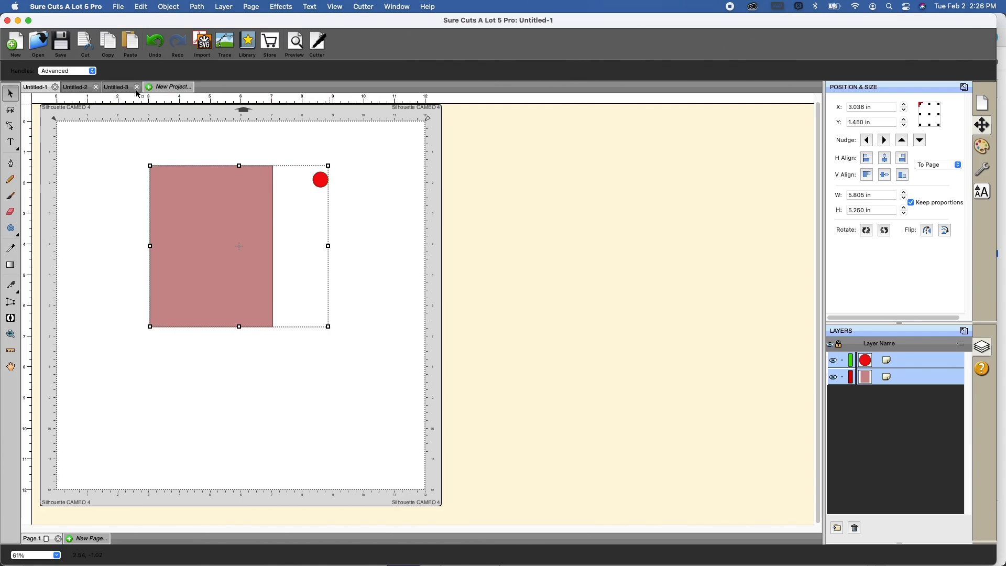
pyautogui.click(348, 166)
pyautogui.moveTo(328, 182); pyautogui.dragTo(342, 383)
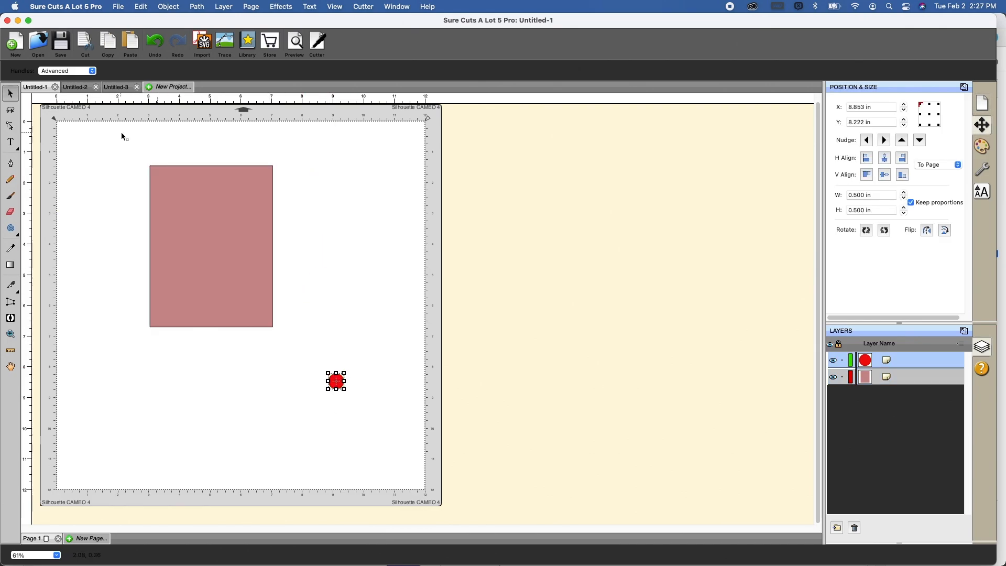
# Step: Start Object On Path for the circle and rectangle with start offset -.18, repeat count 38 and spacing -.025
pyautogui.moveTo(104, 140); pyautogui.dragTo(383, 442)
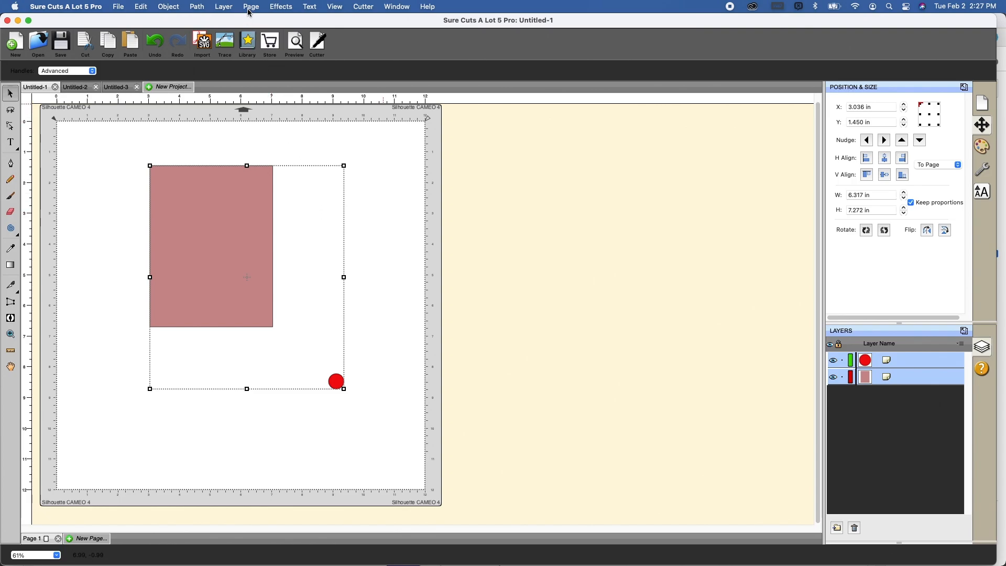
pyautogui.click(287, 9)
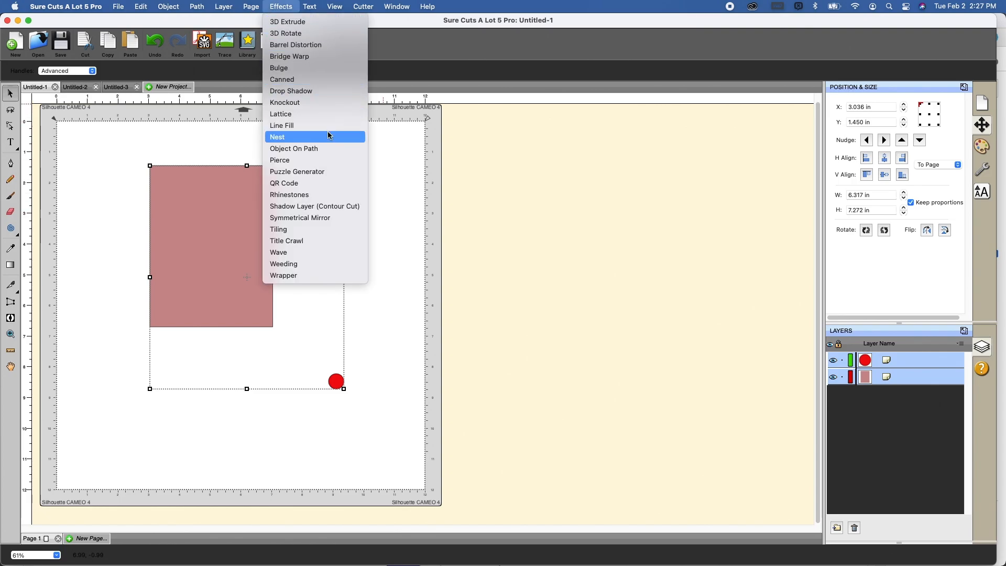
pyautogui.click(329, 148)
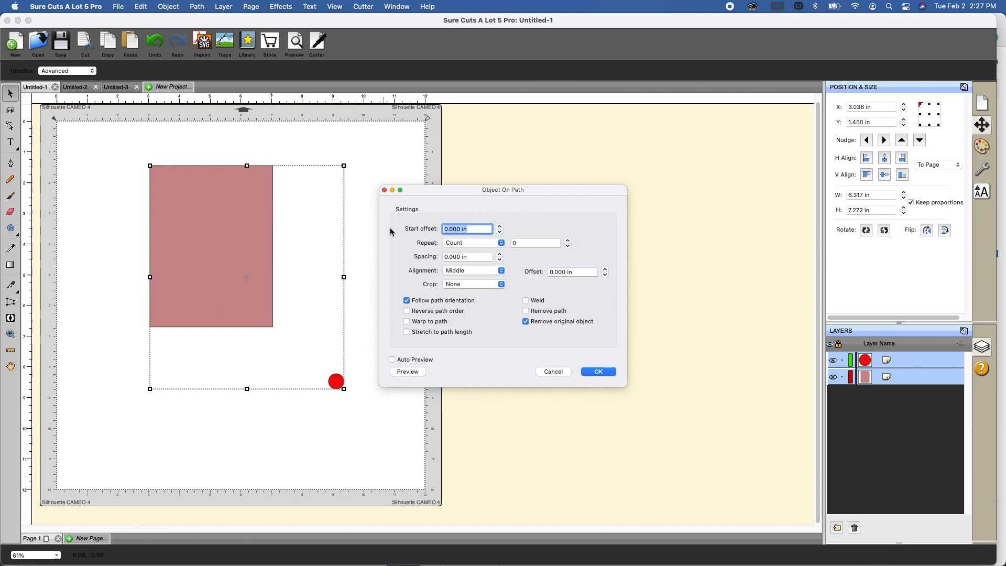
pyautogui.write('-.18')
pyautogui.click(513, 245)
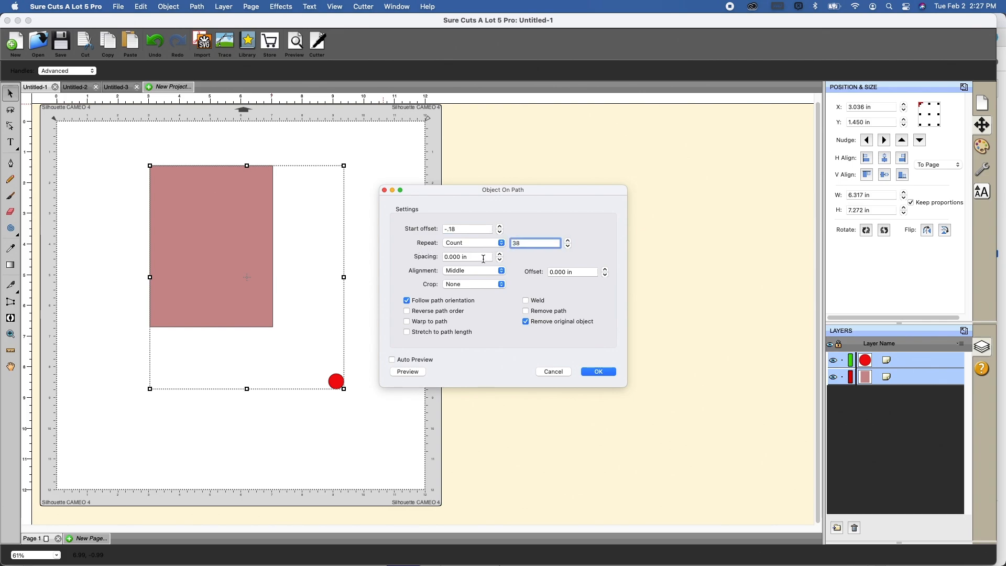
pyautogui.press('Tab')
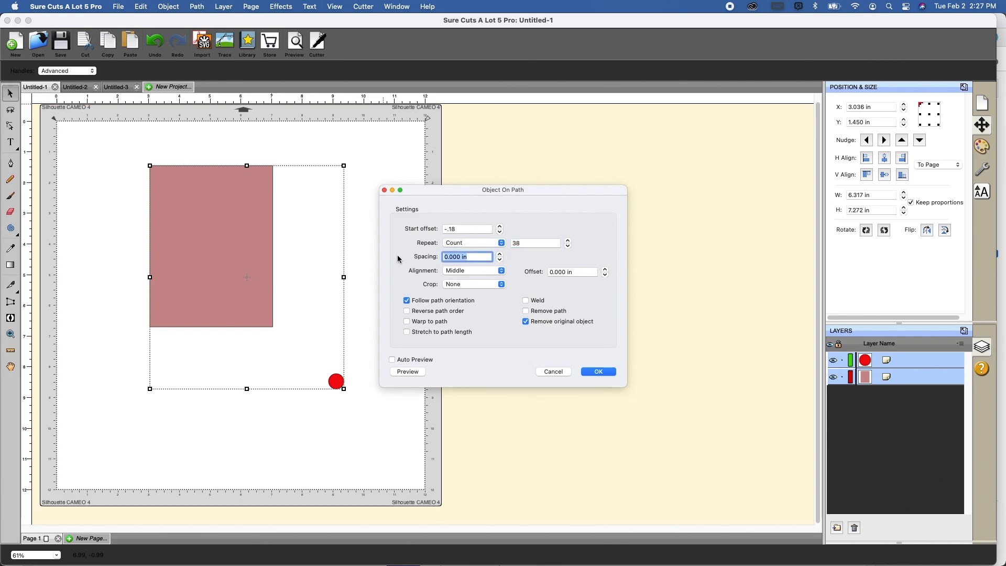
pyautogui.write('-.025')
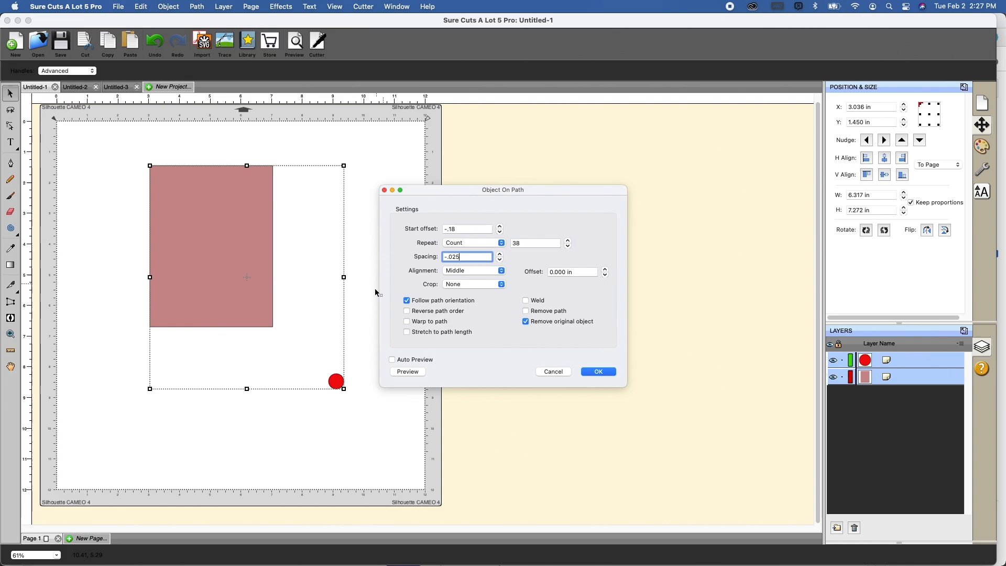
# Step: Preview the circles around the rectangle, apply Object On Path with Weld enabled, and select the resulting border together with the rectangle
pyautogui.click(393, 360)
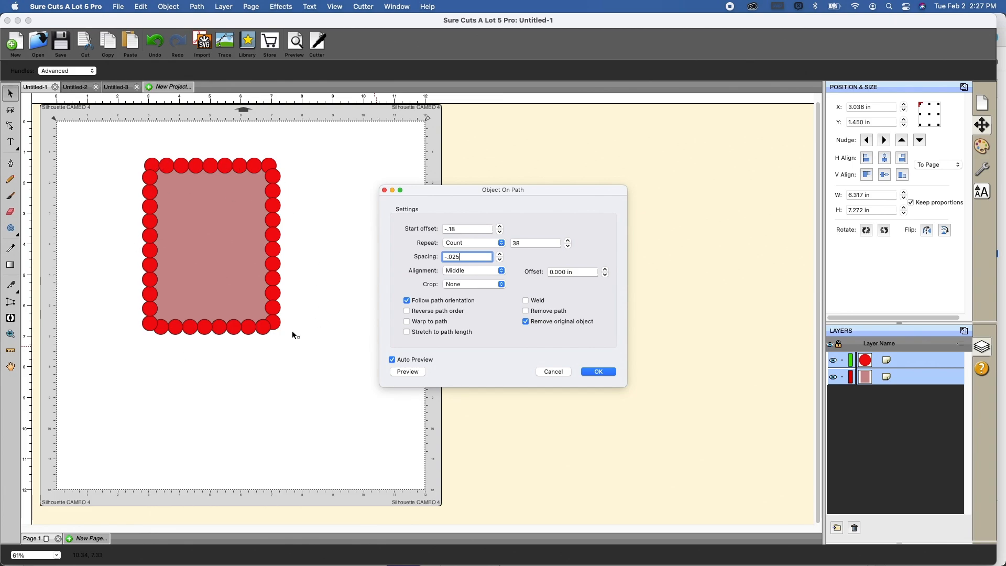
pyautogui.click(528, 301)
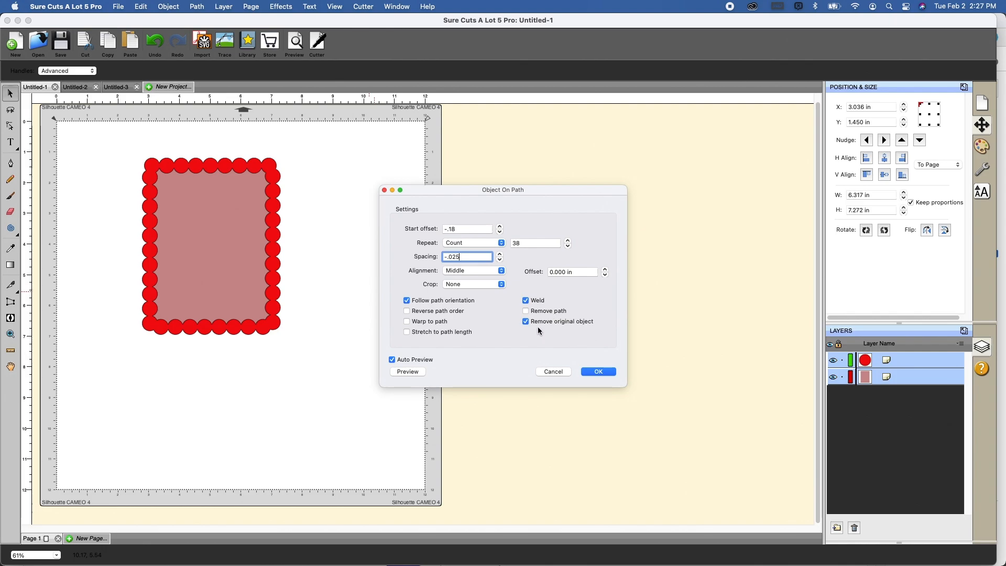
pyautogui.click(598, 371)
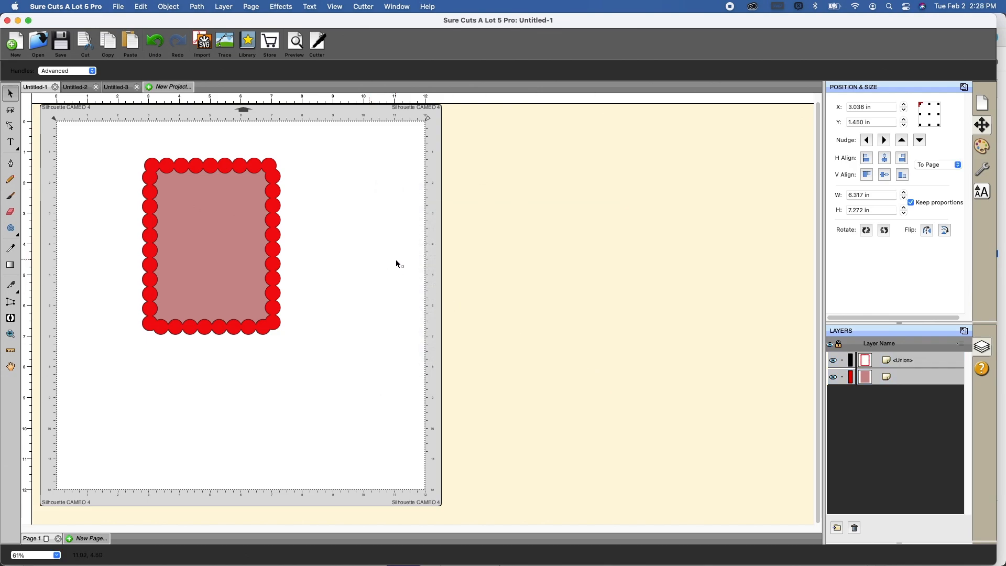
pyautogui.click(114, 144)
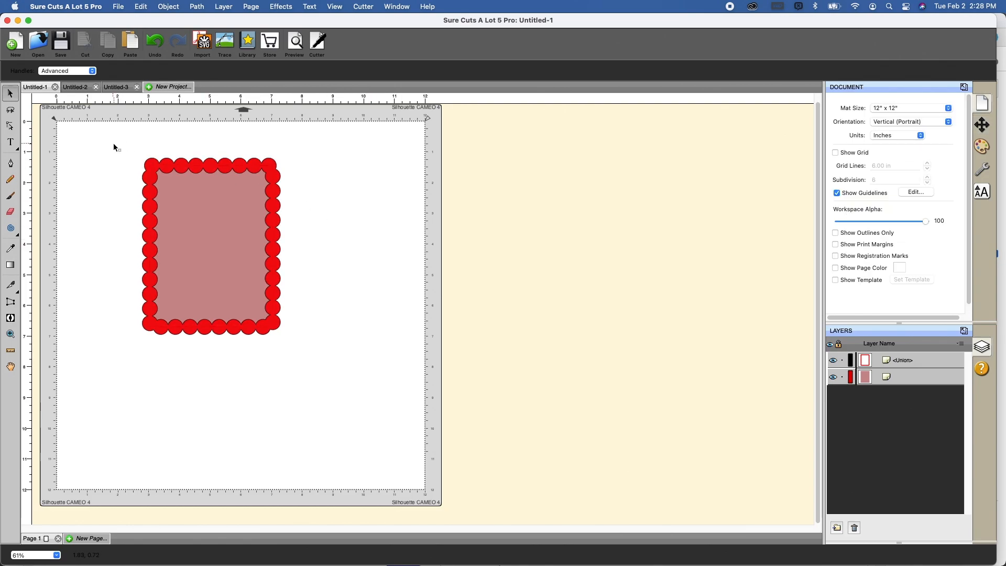
pyautogui.moveTo(113, 143); pyautogui.dragTo(355, 397)
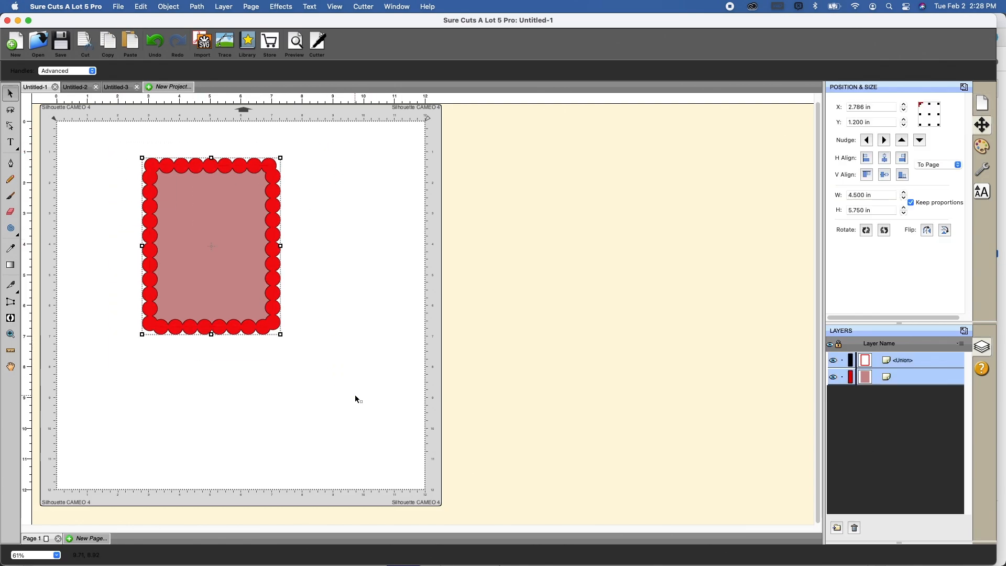
# Step: Try Union and Back Minus Front on the scalloped border and rectangle, undoing each operation
pyautogui.click(197, 7)
pyautogui.click(207, 20)
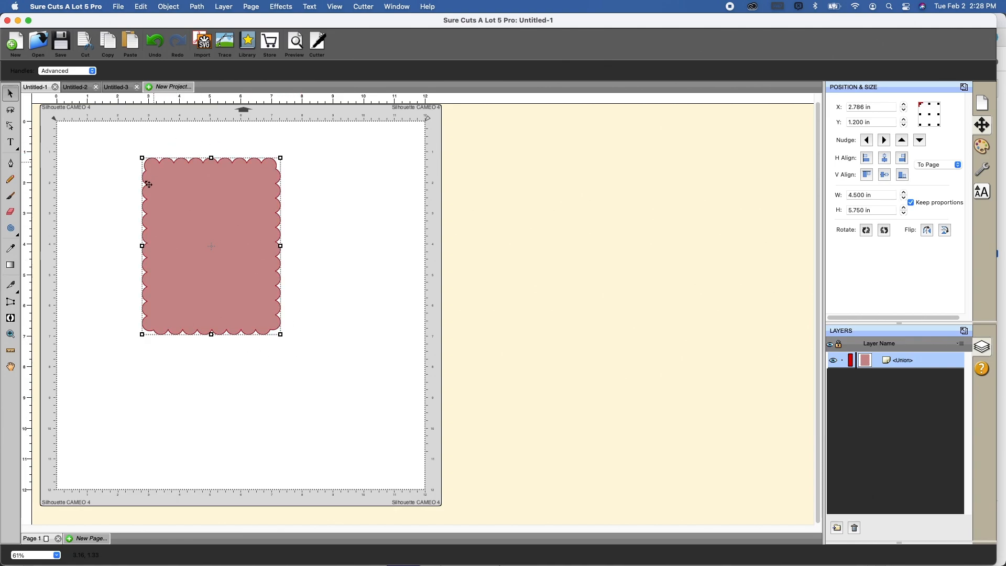
pyautogui.click(141, 7)
pyautogui.click(141, 21)
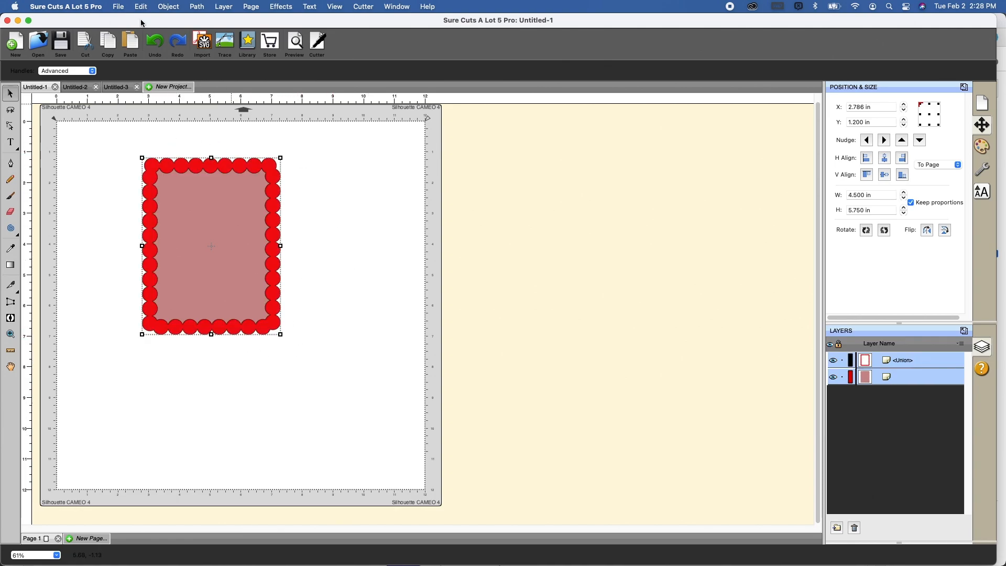
pyautogui.click(198, 7)
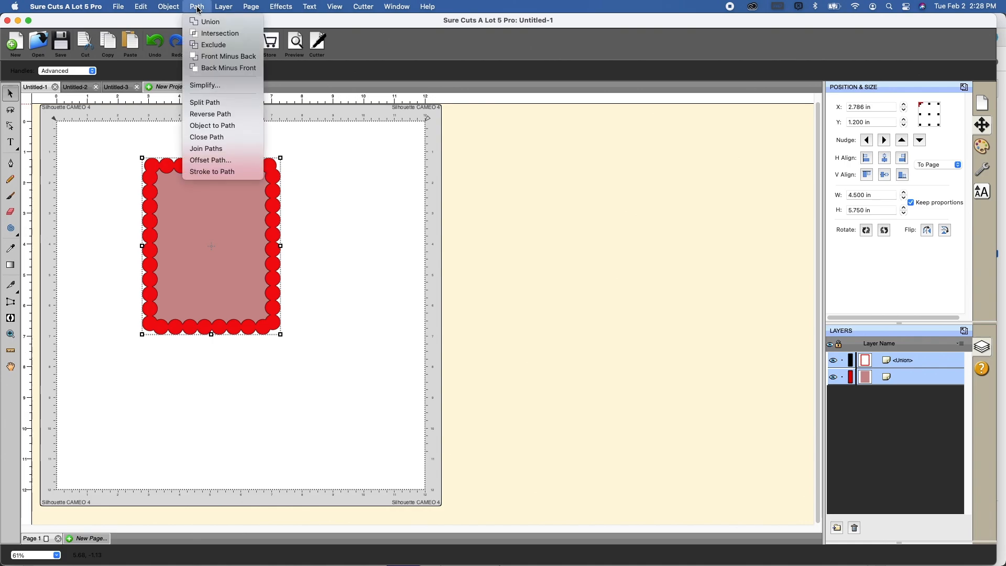
pyautogui.click(204, 57)
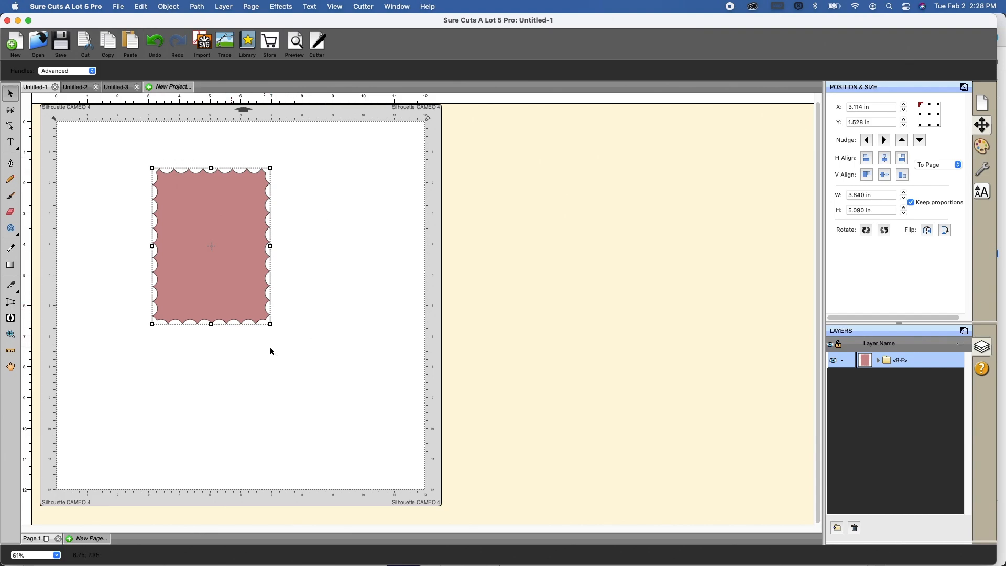
pyautogui.click(155, 44)
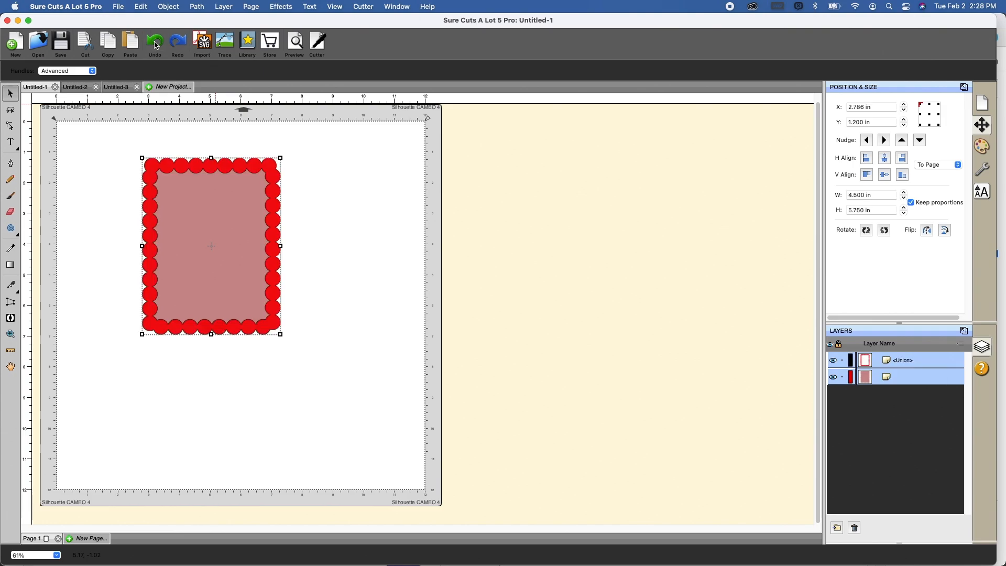
# Step: Cut the rectangle out of the scalloped border with Front Minus Back, and switch to the Untitled-3 project
pyautogui.click(197, 7)
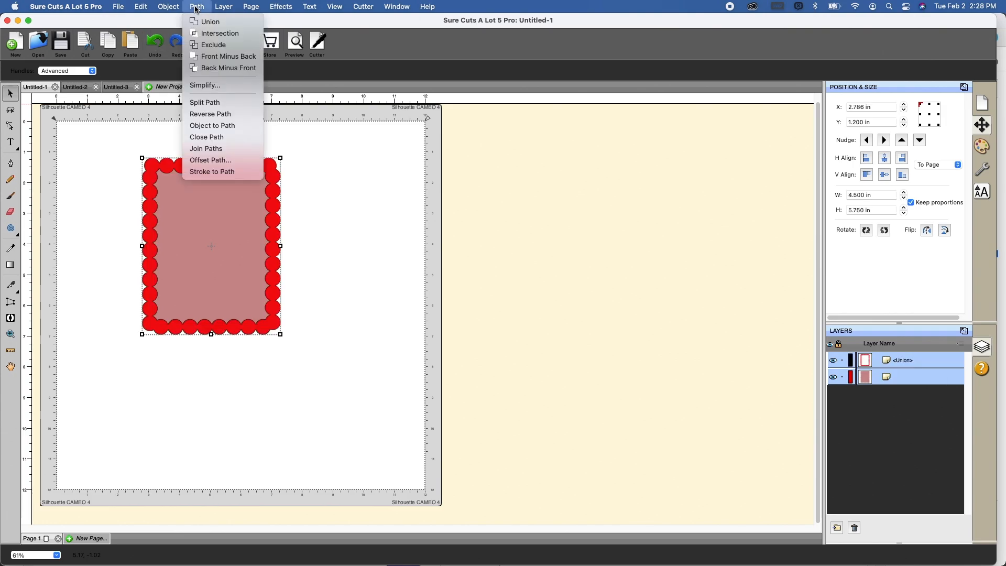
pyautogui.click(216, 57)
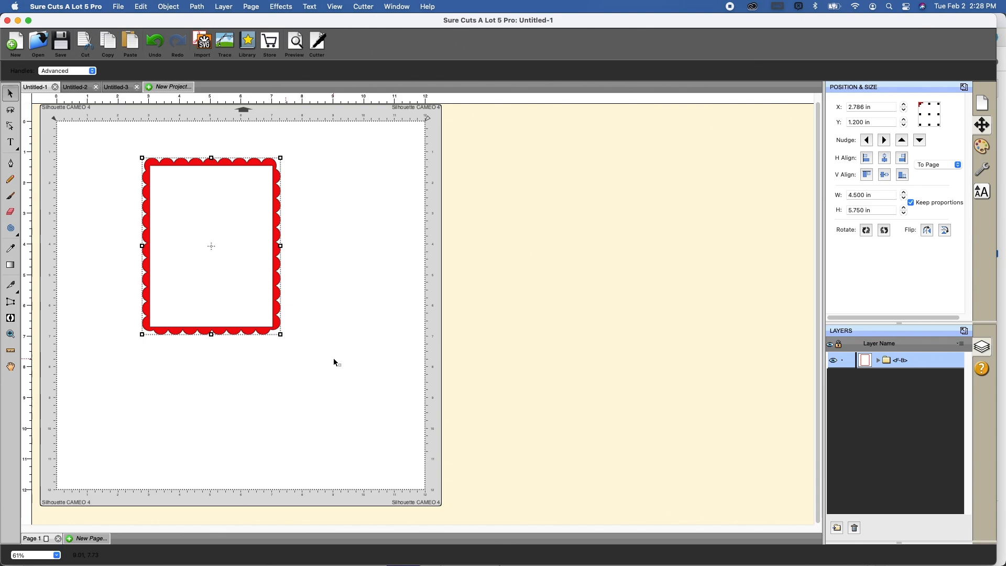
pyautogui.click(117, 88)
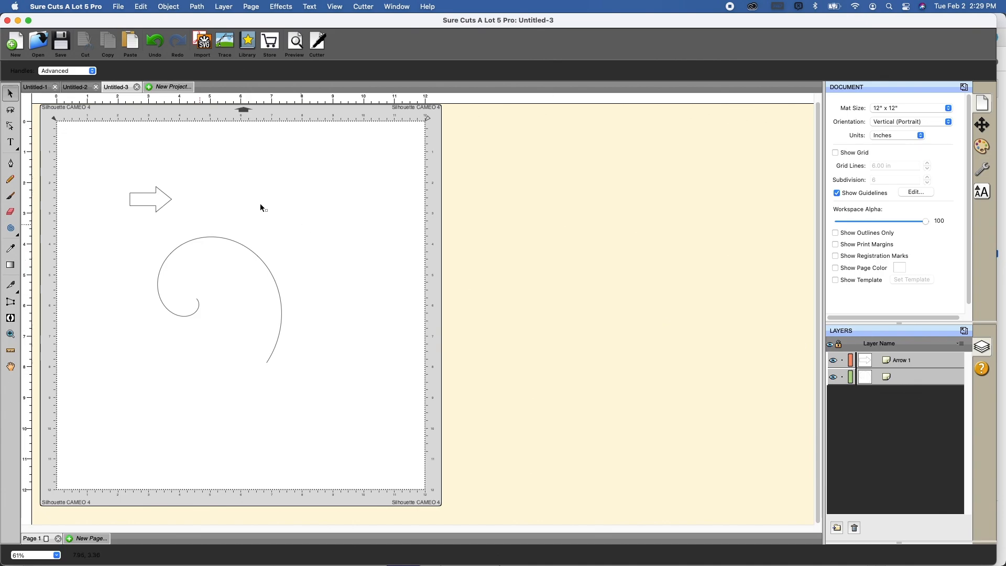
# Step: Try Object On Path on the arrow and spiral with Warp to path and Auto Preview enabled, and cancel it
pyautogui.moveTo(99, 149); pyautogui.dragTo(357, 431)
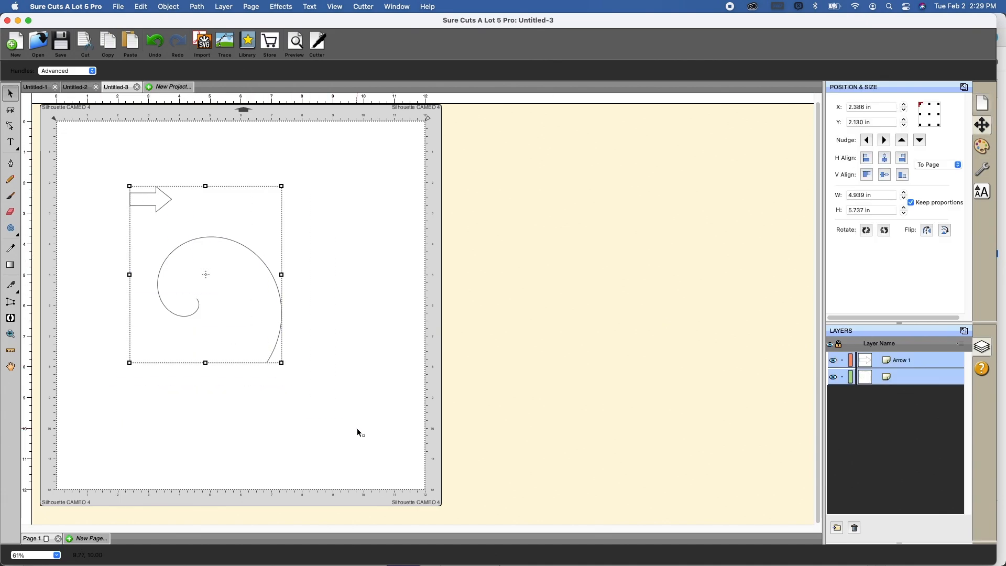
pyautogui.click(283, 8)
pyautogui.click(317, 148)
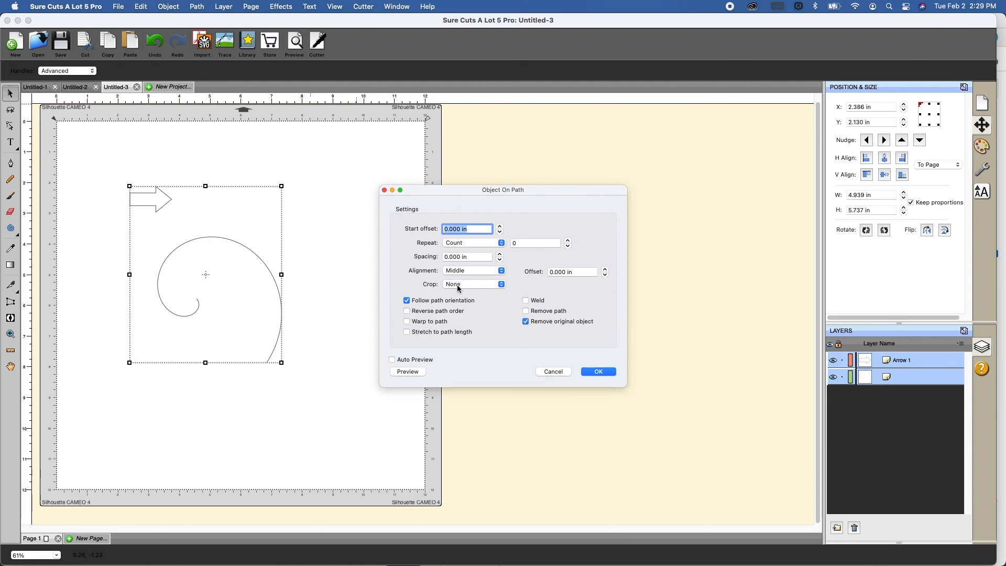
pyautogui.click(407, 325)
pyautogui.click(419, 359)
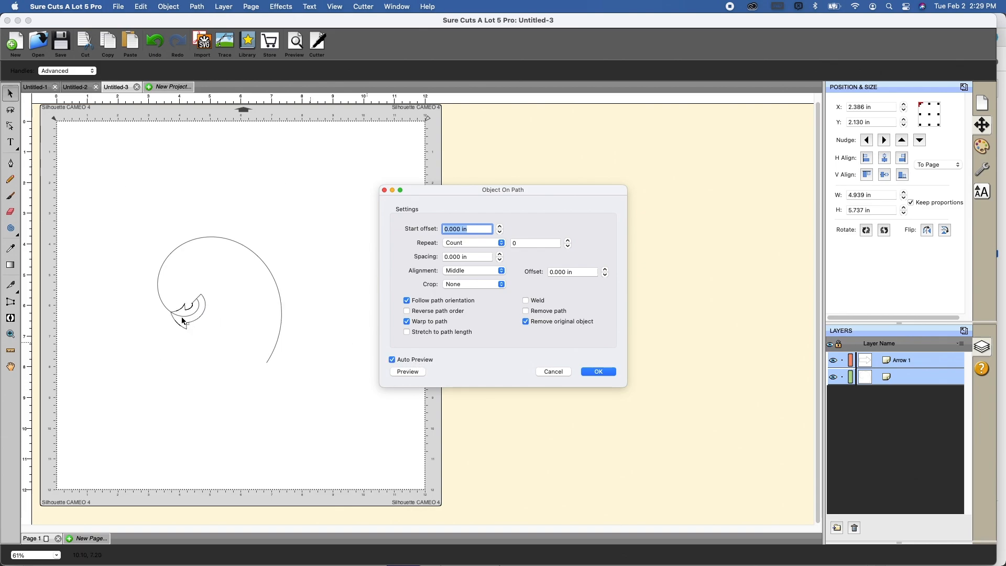
pyautogui.click(546, 376)
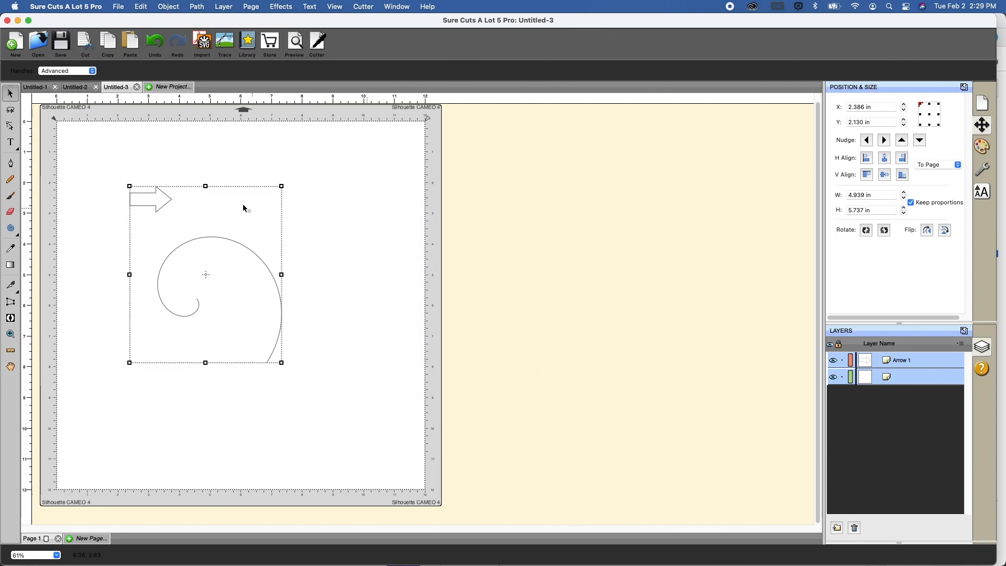
# Step: Give the arrow a solid color fill of red EE1D1D and deselect it
pyautogui.click(175, 167)
pyautogui.click(159, 196)
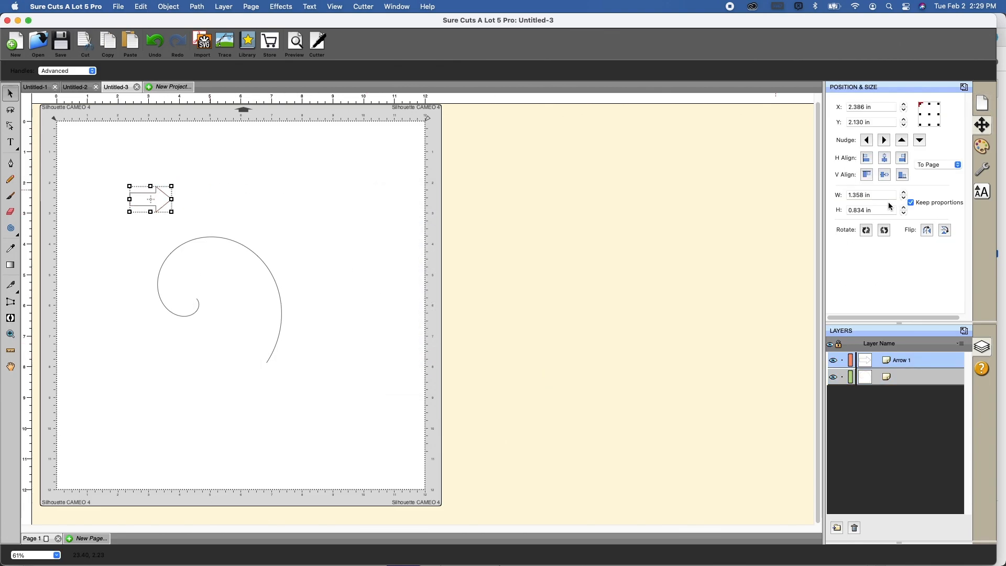
pyautogui.click(983, 146)
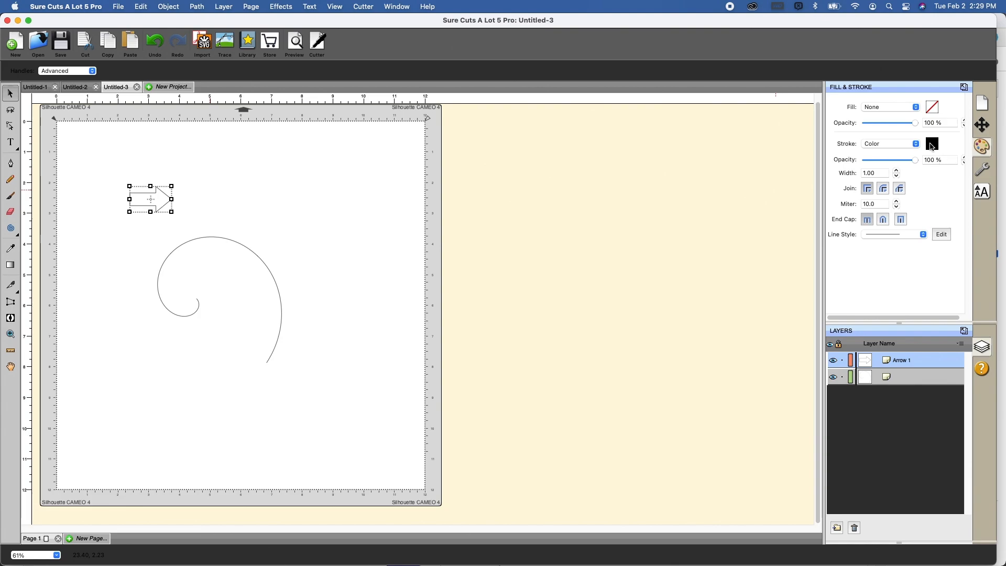
pyautogui.click(891, 107)
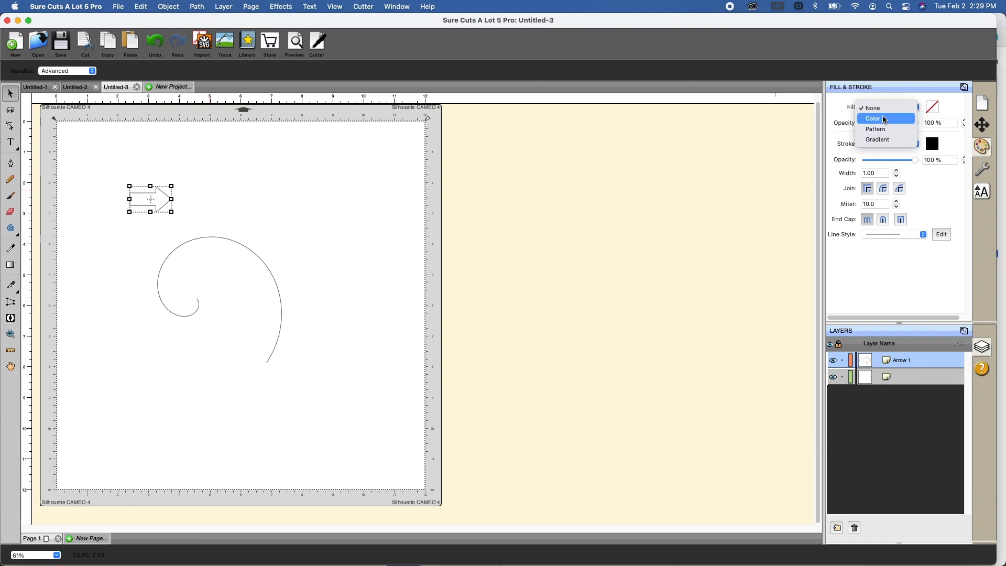
pyautogui.click(882, 118)
pyautogui.click(932, 107)
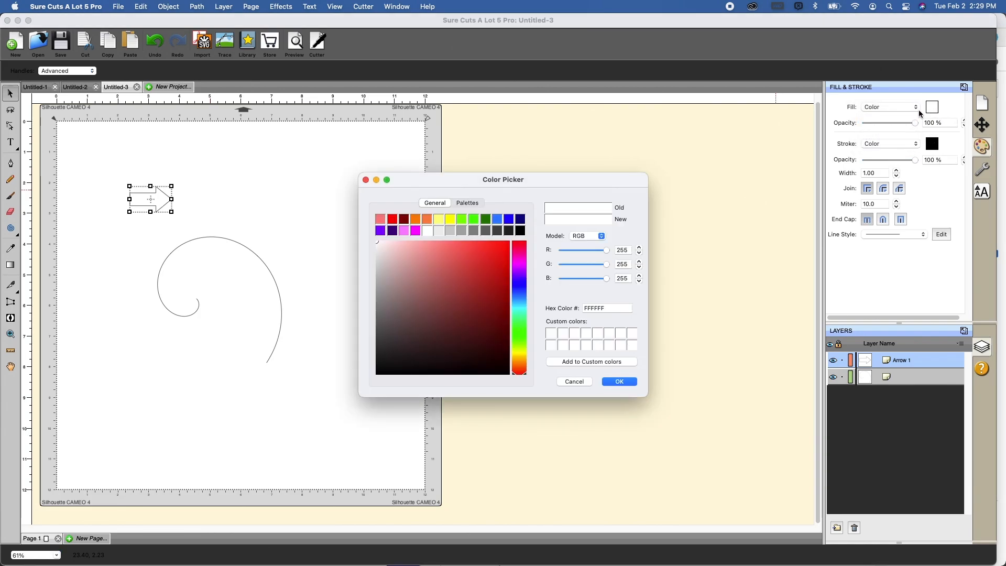
pyautogui.click(493, 250)
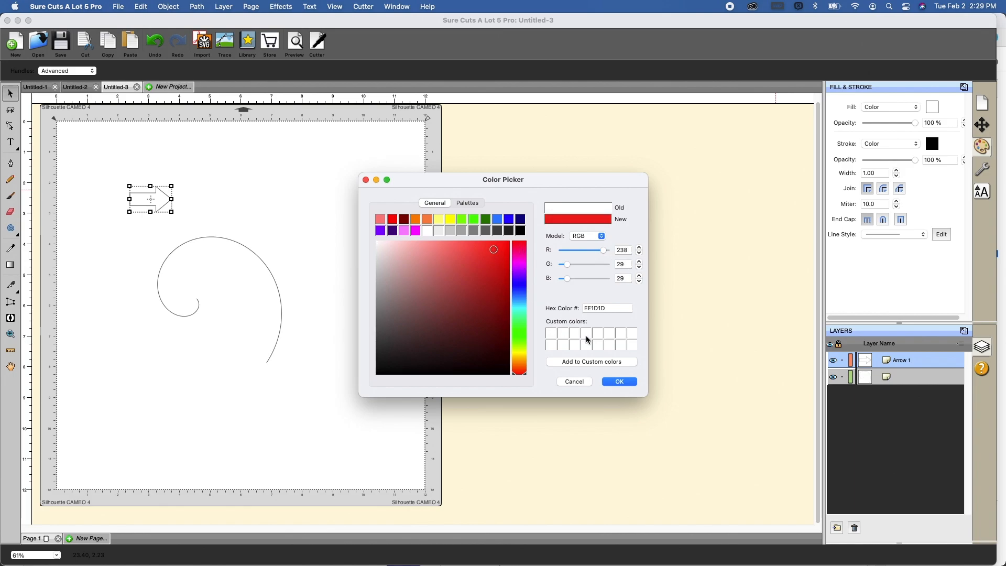
pyautogui.click(628, 382)
pyautogui.click(282, 191)
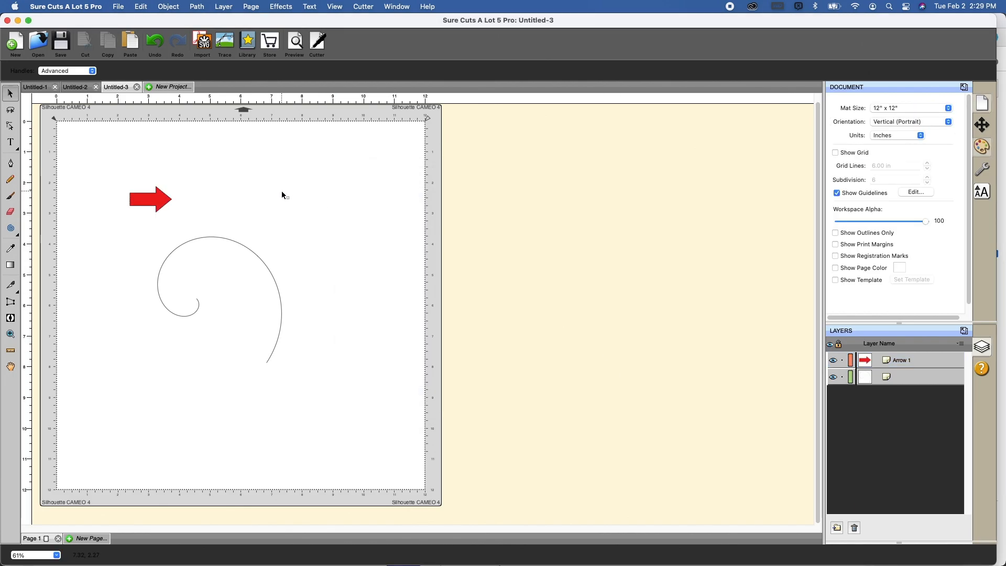
# Step: Start Object On Path for the red arrow and the spiral with Auto Preview enabled
pyautogui.moveTo(95, 159); pyautogui.dragTo(353, 431)
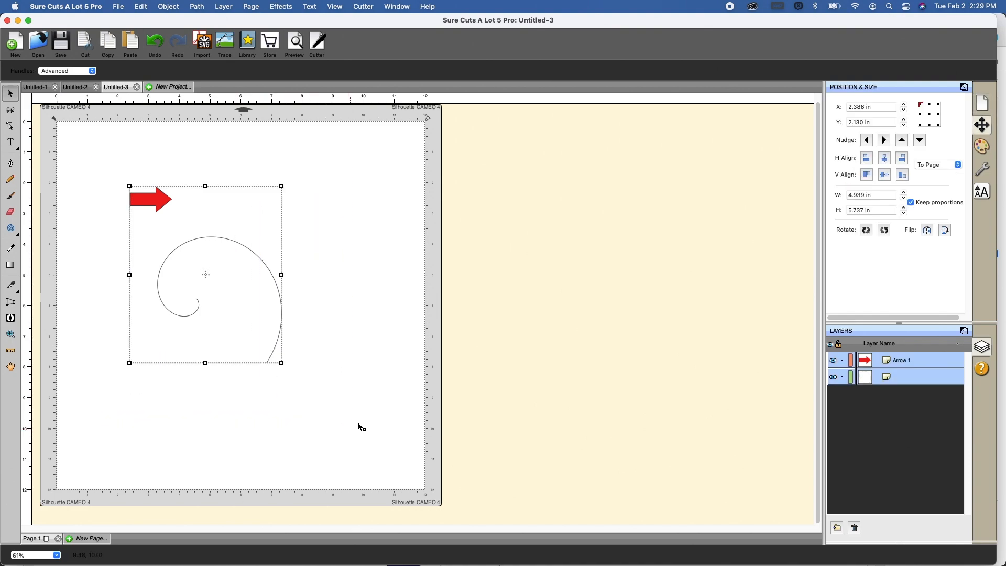
pyautogui.click(281, 6)
pyautogui.click(303, 149)
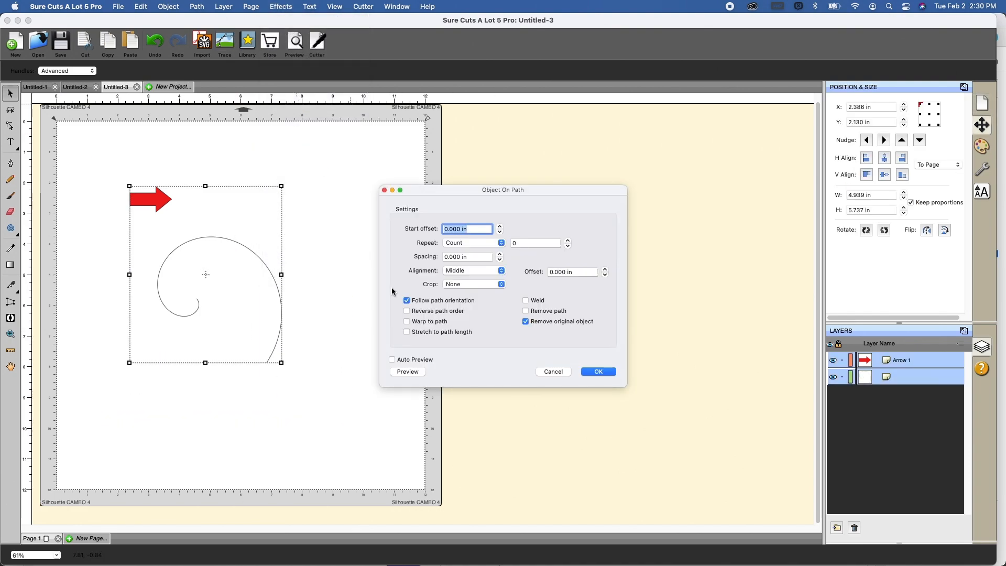
pyautogui.click(393, 361)
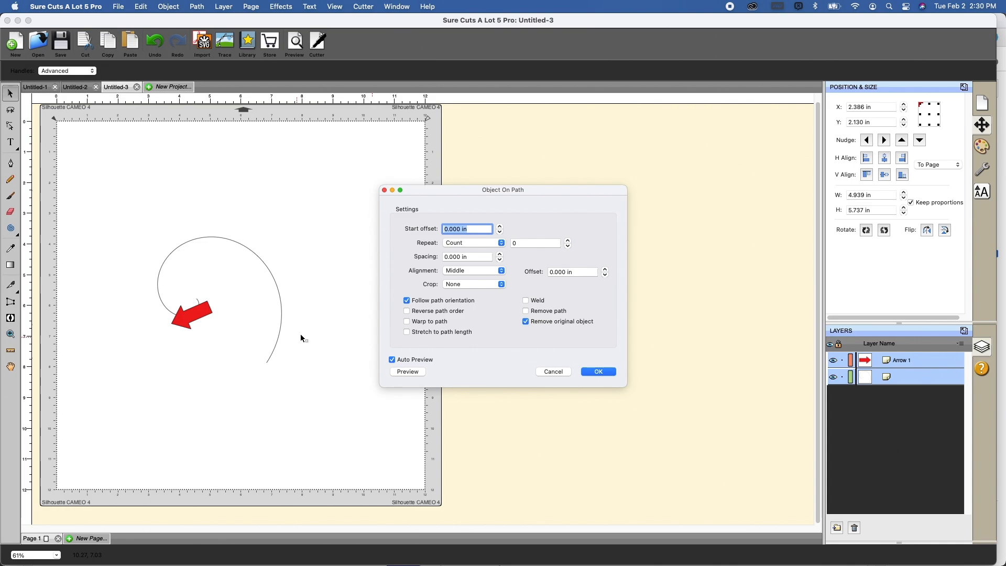
# Step: Preview the arrow repeated along the spiral with a repeat count of 6 and Warp to path off
pyautogui.click(407, 322)
pyautogui.click(407, 322)
pyautogui.click(569, 242)
pyautogui.click(569, 242)
pyautogui.click(569, 242)
pyautogui.click(568, 242)
pyautogui.click(569, 241)
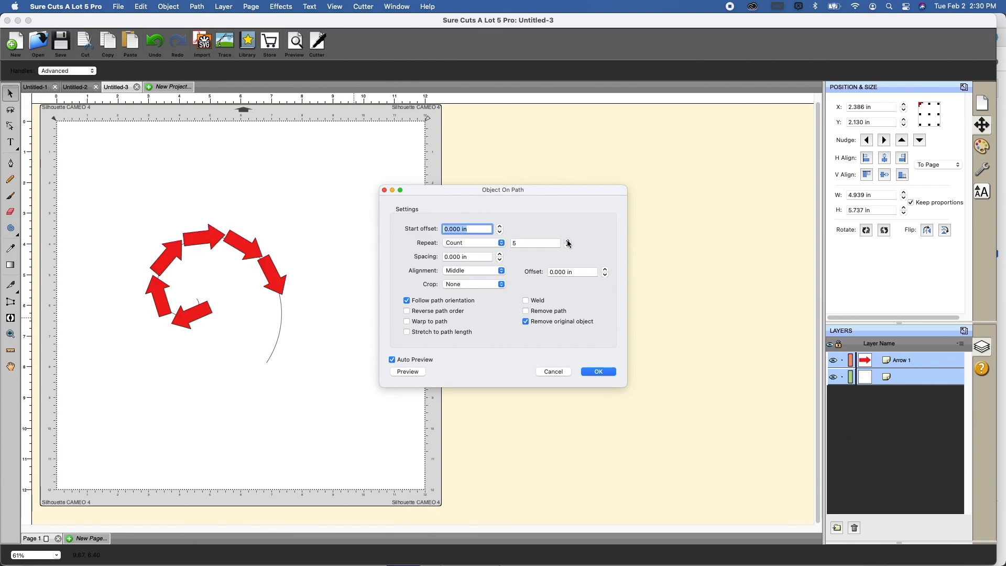
pyautogui.click(568, 242)
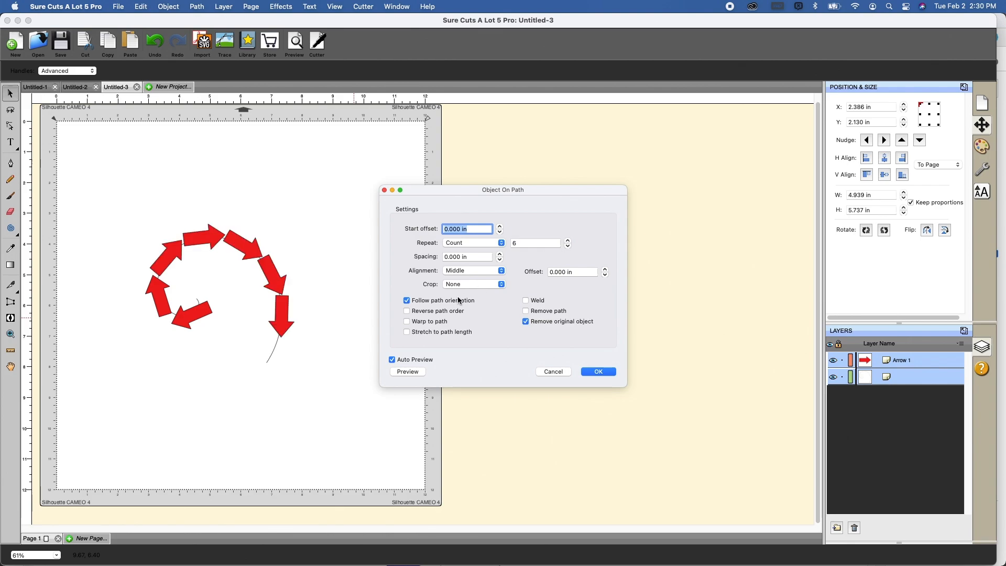
# Step: Preview the repeated arrows with Follow path orientation turned off, keeping the repeat mode on Count
pyautogui.click(407, 300)
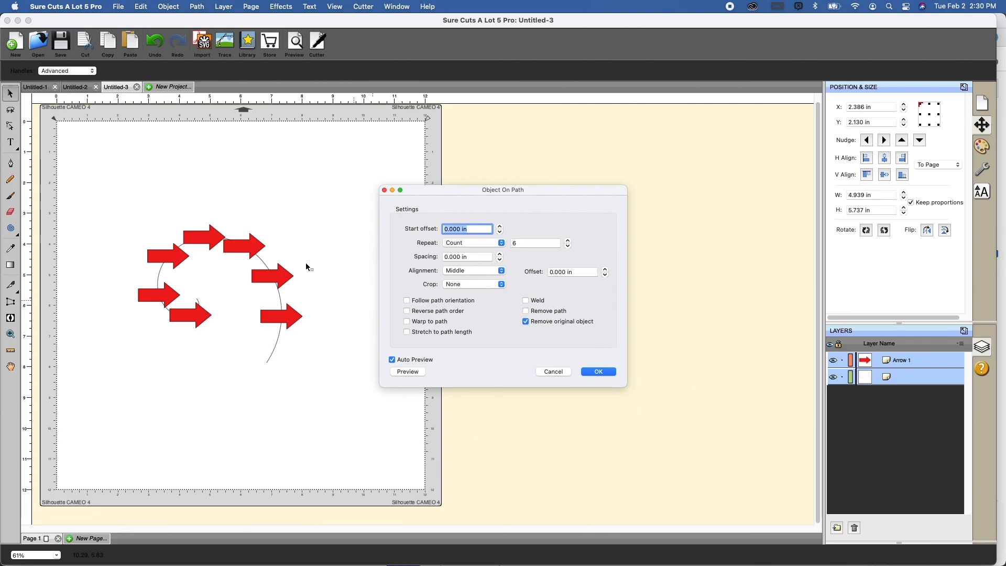
pyautogui.click(502, 243)
pyautogui.press('Escape')
# Step: Reduce the arrow's repeat count to 0 and turn Follow path orientation back on
pyautogui.click(568, 246)
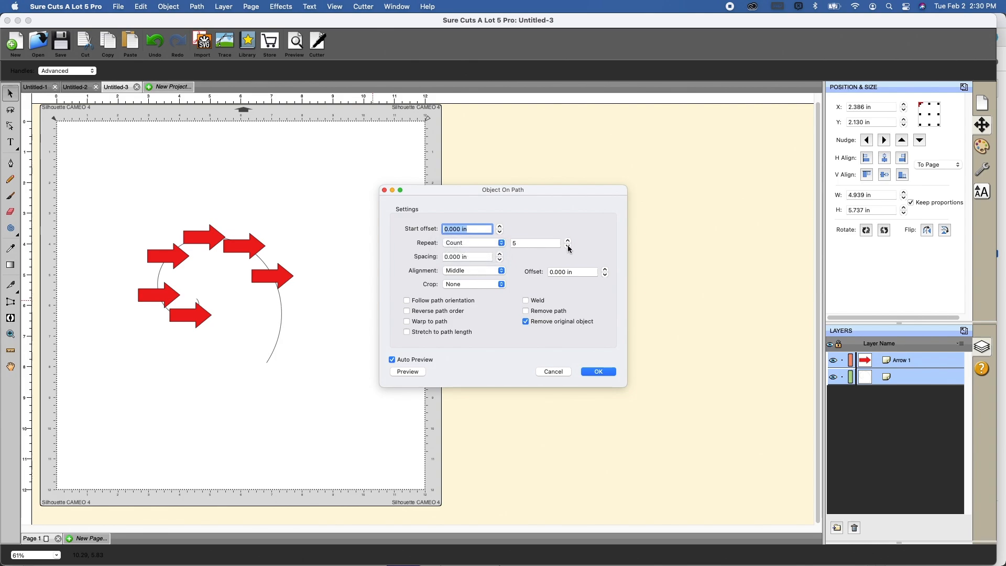
pyautogui.click(569, 246)
pyautogui.click(568, 247)
pyautogui.click(569, 247)
pyautogui.click(569, 246)
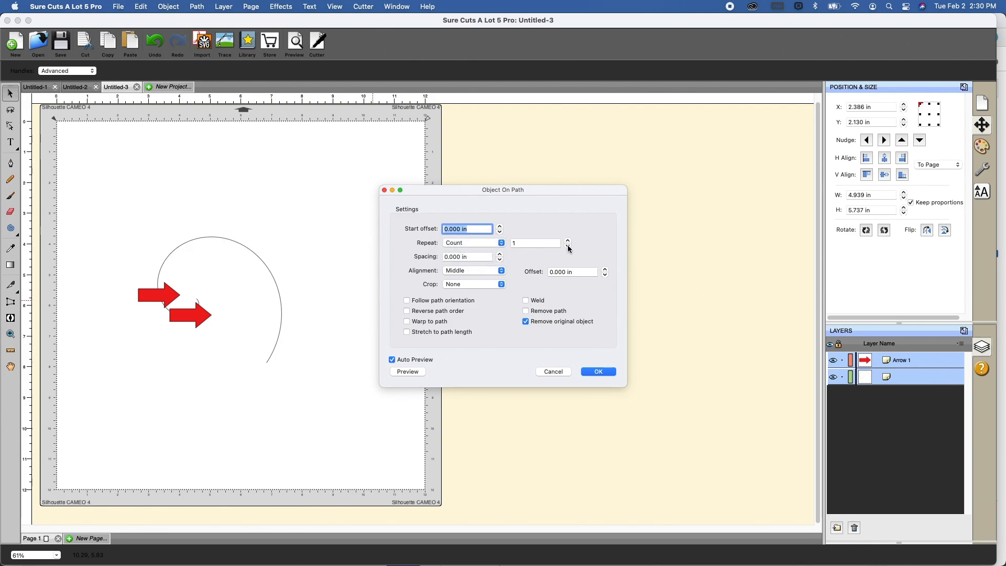
pyautogui.click(569, 246)
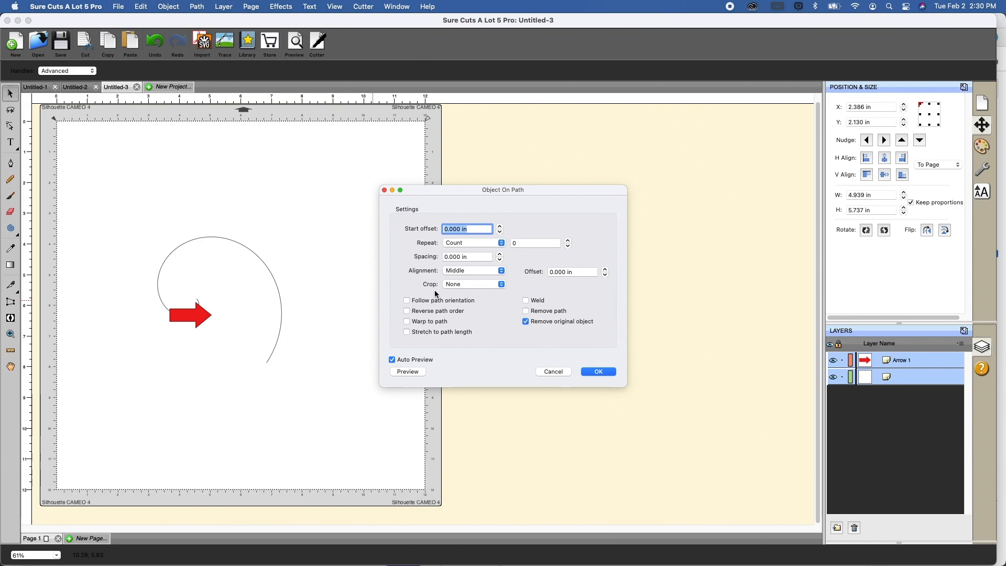
pyautogui.click(407, 301)
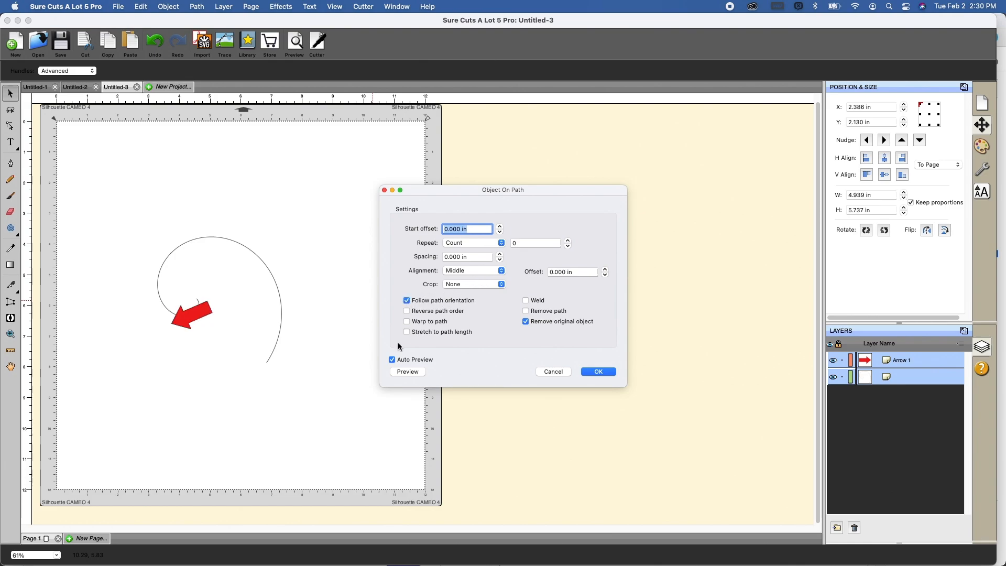
# Step: Enable Warp to path and Stretch to path length for the arrow on the spiral
pyautogui.click(411, 322)
pyautogui.click(407, 333)
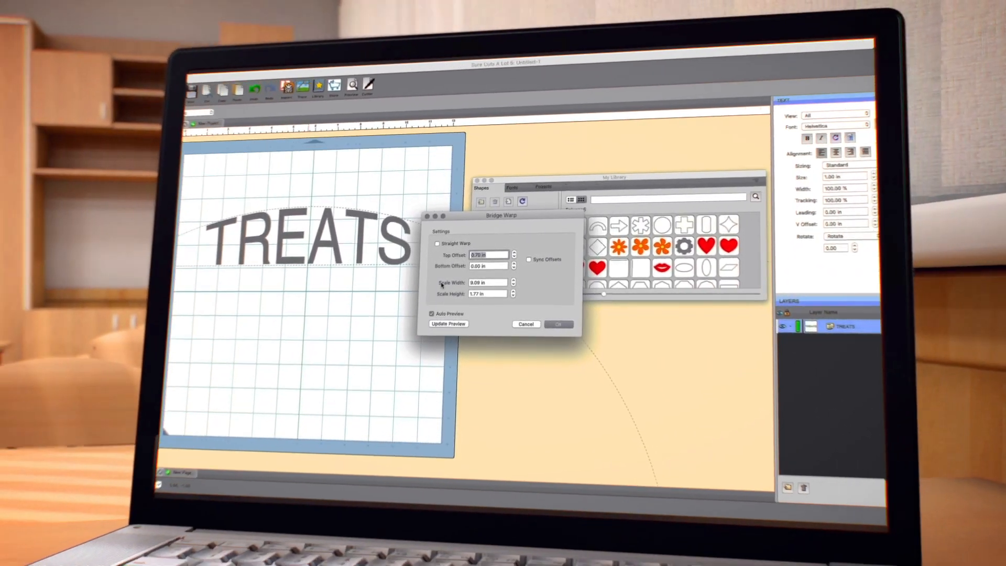
pyautogui.click(514, 264)
pyautogui.click(514, 256)
pyautogui.click(514, 256)
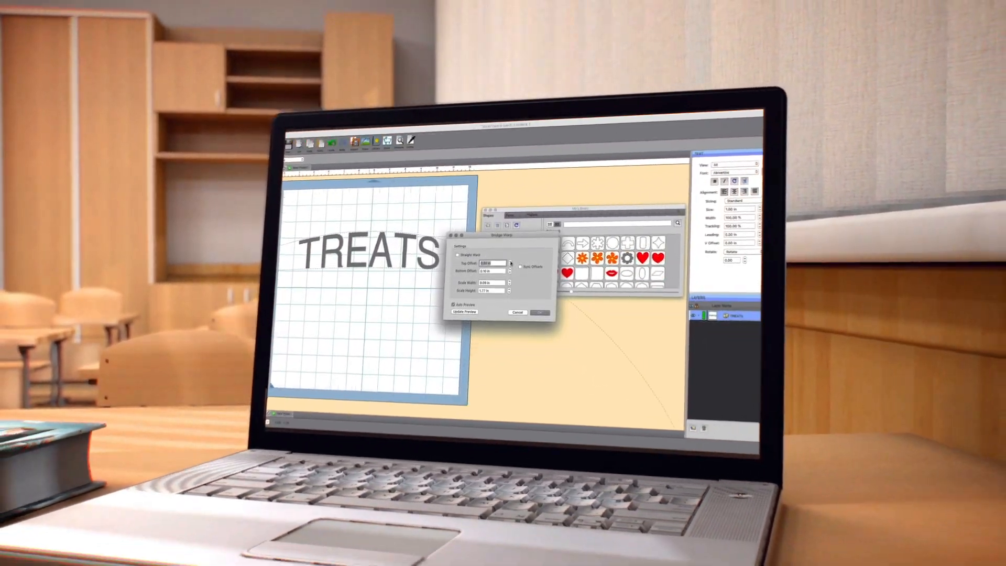